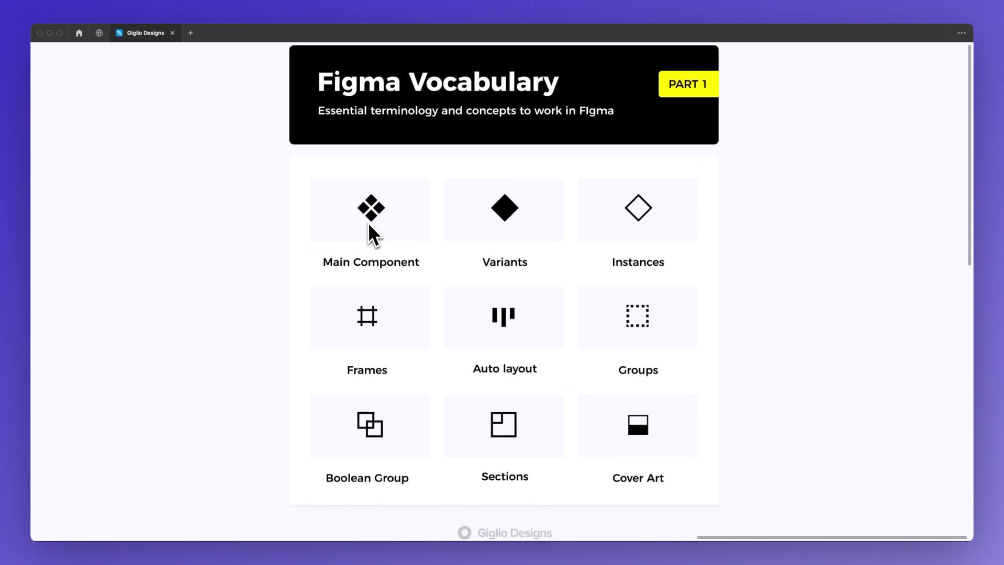
# Pan the canvas to the empty area right of the Figma Vocabulary card
pyautogui.scroll(3, 368, 224)
pyautogui.scroll(2, 368, 223)
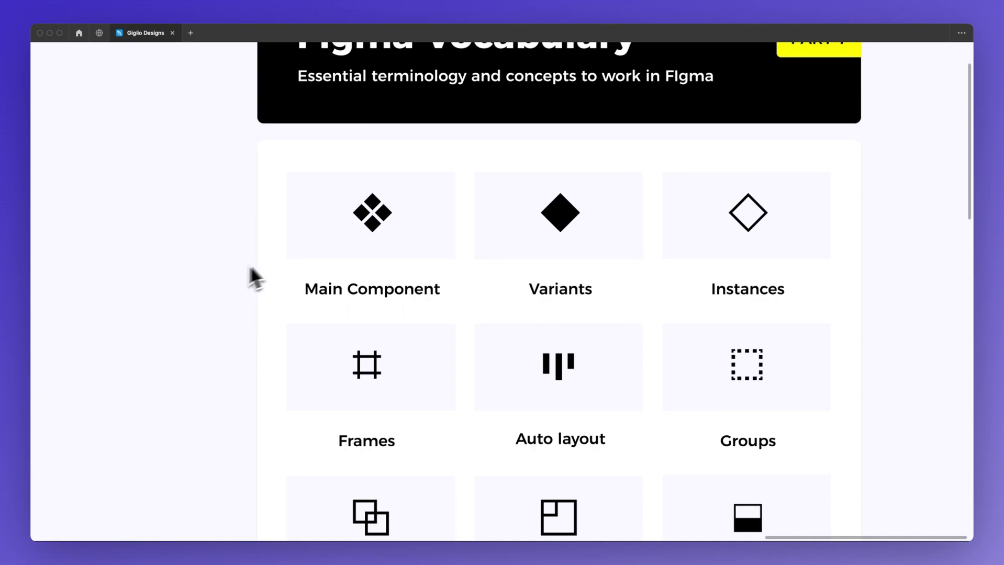
pyautogui.scroll(3, 365, 220)
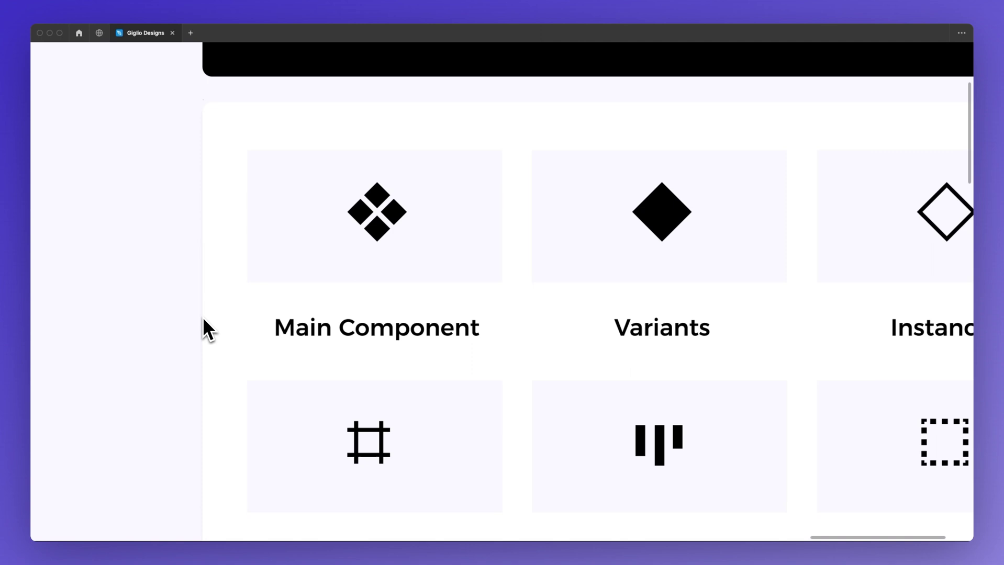
pyautogui.scroll(3, 196, 315)
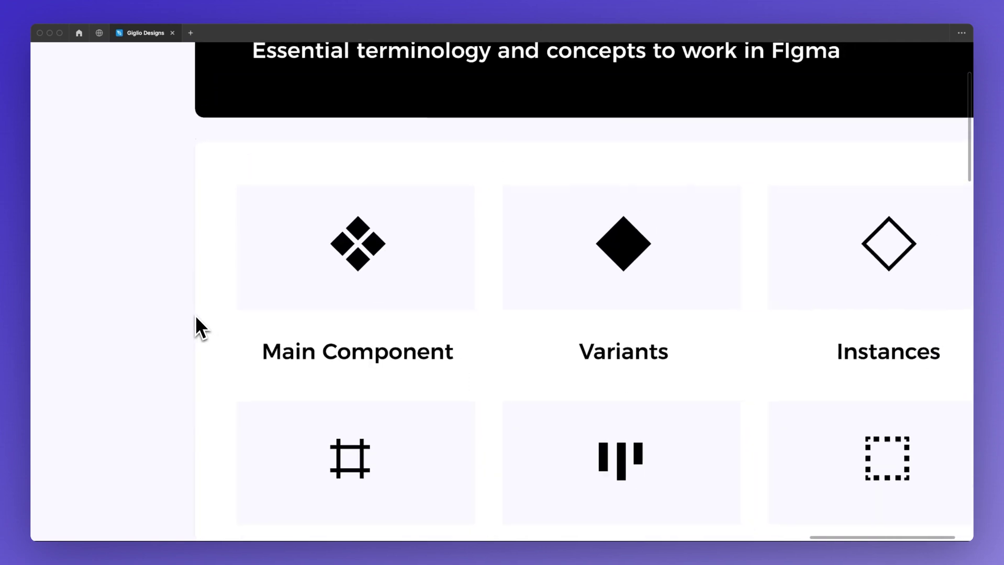
pyautogui.scroll(-3, 195, 315)
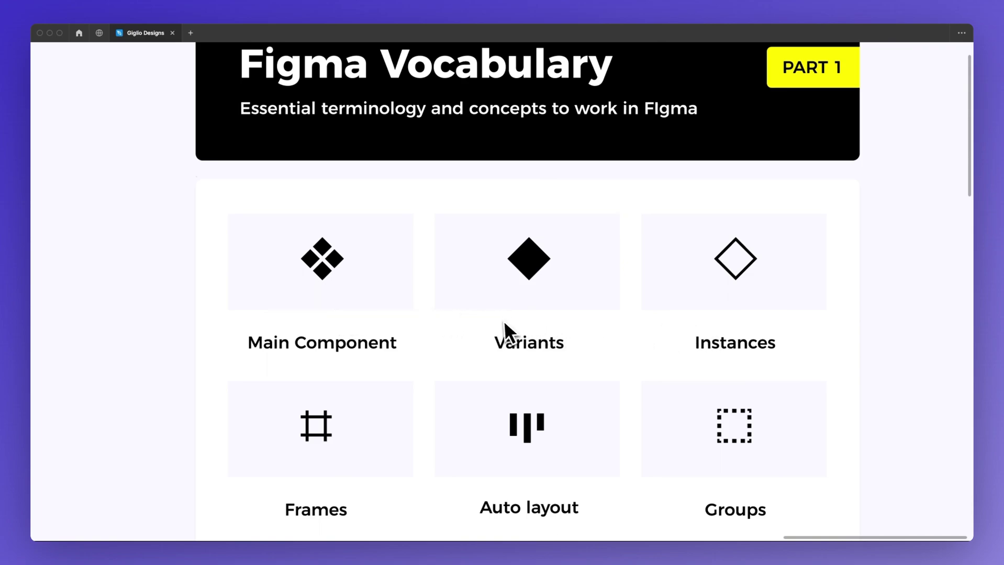
pyautogui.hscroll(3, 500, 321)
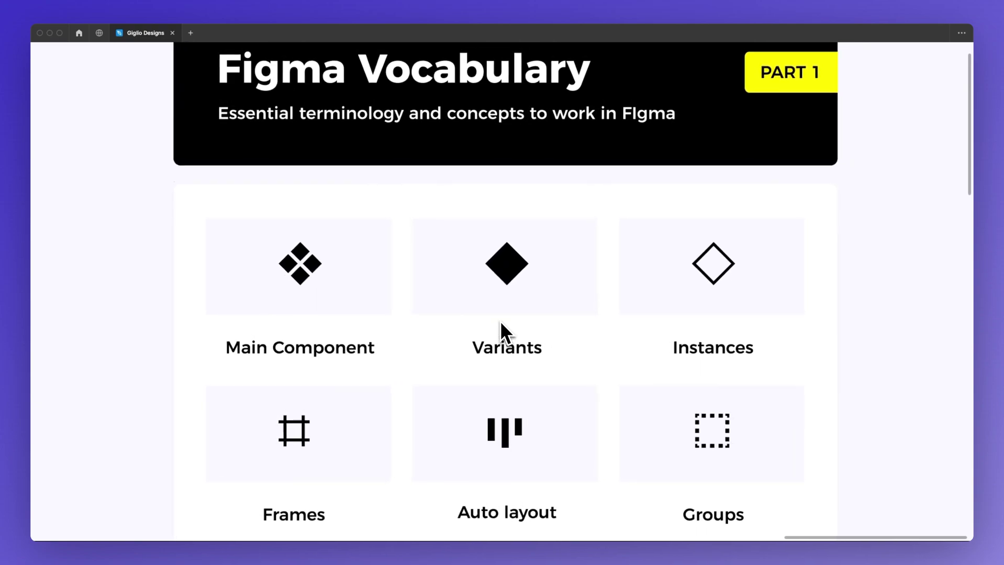
pyautogui.hscroll(2, 500, 321)
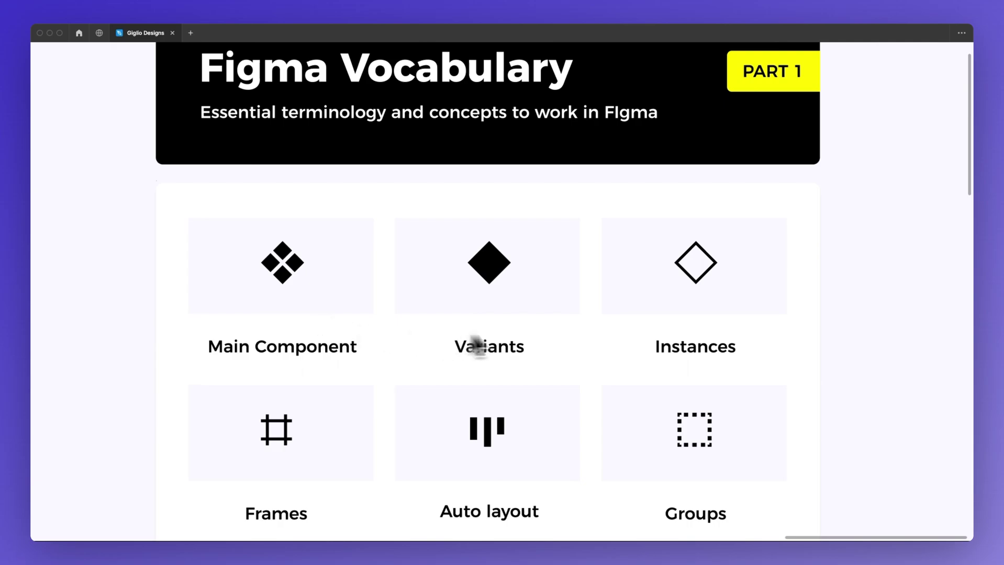
pyautogui.scroll(-1, 602, 324)
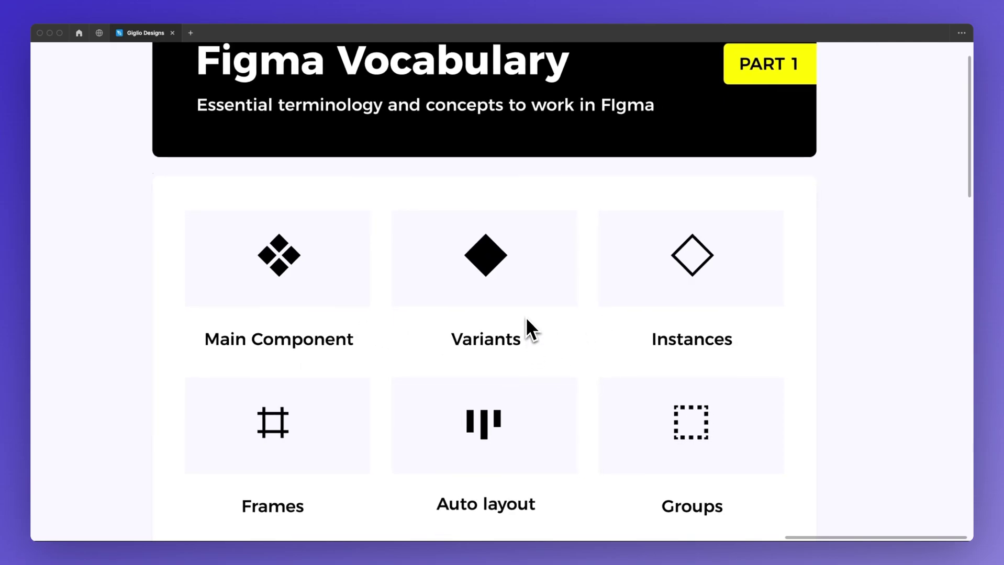
pyautogui.scroll(-2, 526, 316)
pyautogui.scroll(5, 515, 316)
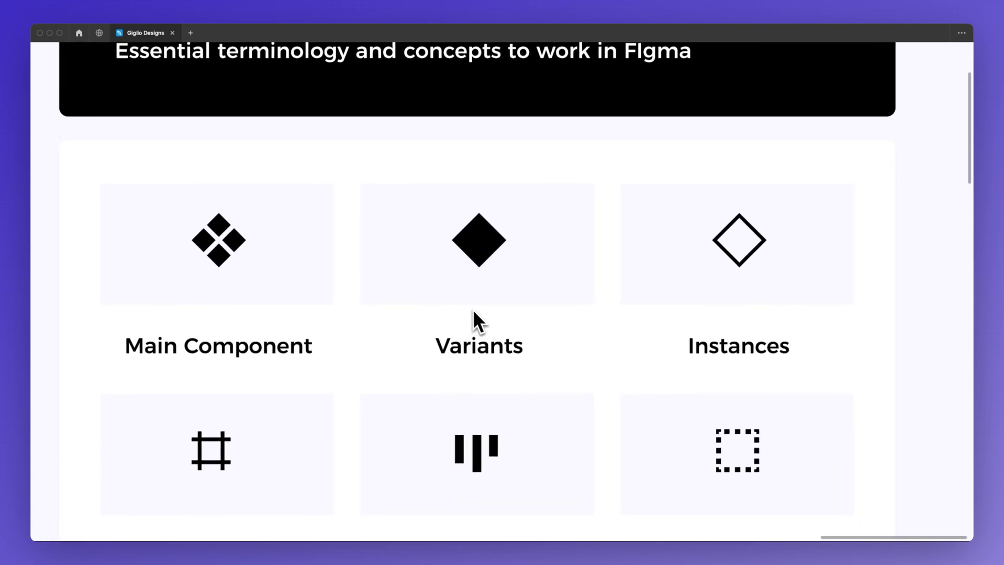
pyautogui.scroll(-1, 469, 314)
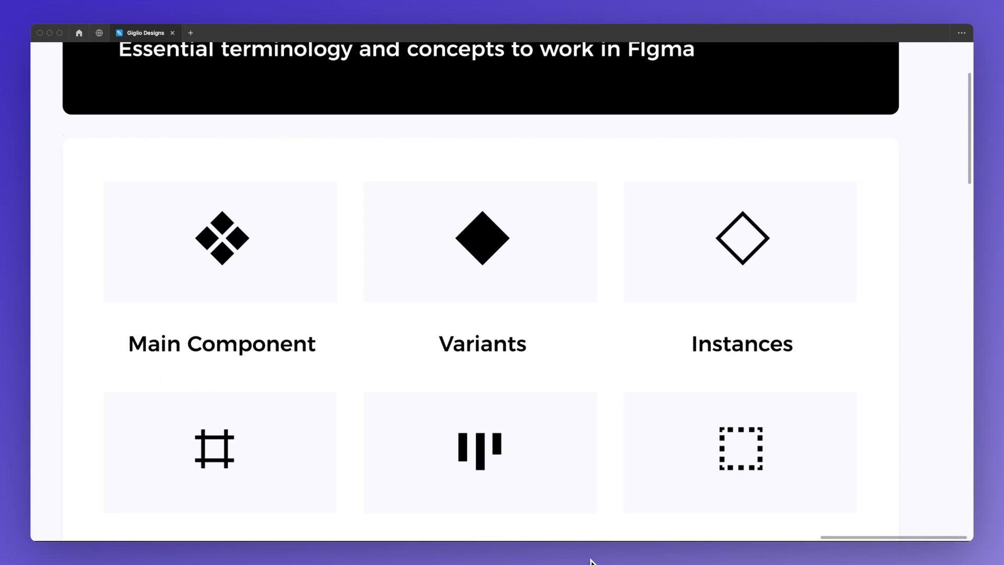
pyautogui.scroll(-1, 636, 516)
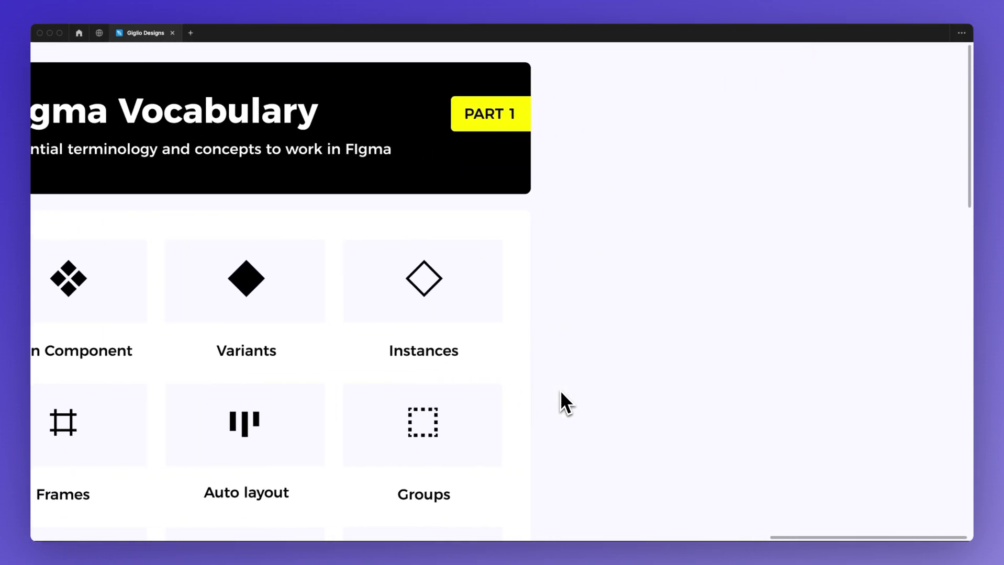
# Draw a 331×127 rectangle and fill it with the PART 1 tag's yellow
pyautogui.press('f')
pyautogui.moveTo(583, 227); pyautogui.dragTo(805, 316)
pyautogui.hscroll(2, 802, 315)
pyautogui.press('super+backslash')
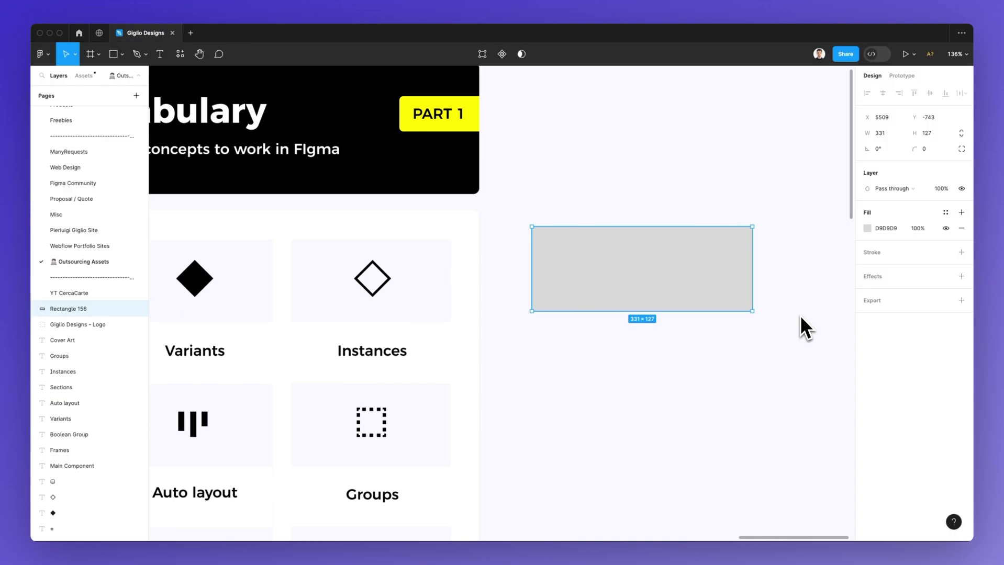
pyautogui.hscroll(3, 773, 304)
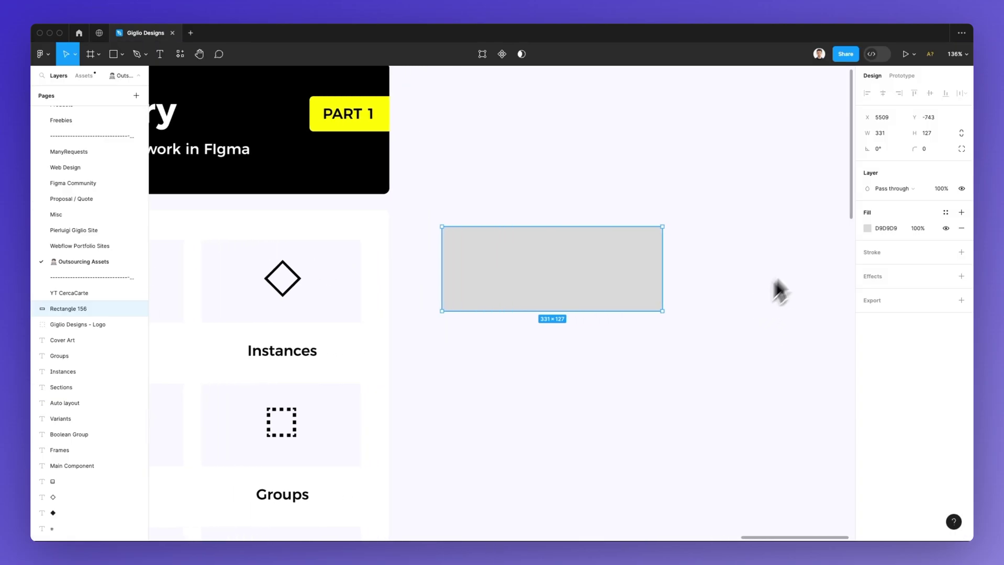
pyautogui.click(868, 229)
pyautogui.click(751, 396)
pyautogui.click(383, 111)
# Paste a copy of the PART 1 text onto the yellow rectangle
pyautogui.click(365, 119)
pyautogui.click(572, 280)
pyautogui.hotkey('ctrl', 'v')
pyautogui.moveTo(470, 194); pyautogui.dragTo(527, 278)
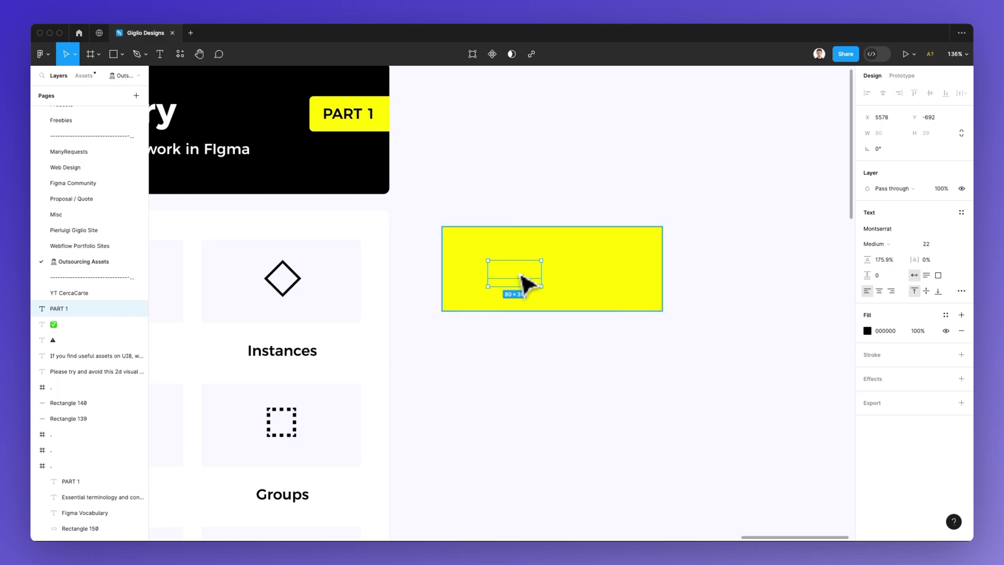
pyautogui.press('Escape')
# Retype the label as BUTTON and scale it up to about 177×74
pyautogui.click(532, 277)
pyautogui.hotkey('ctrl', 'v')
pyautogui.press('Return')
pyautogui.write('BUTTON')
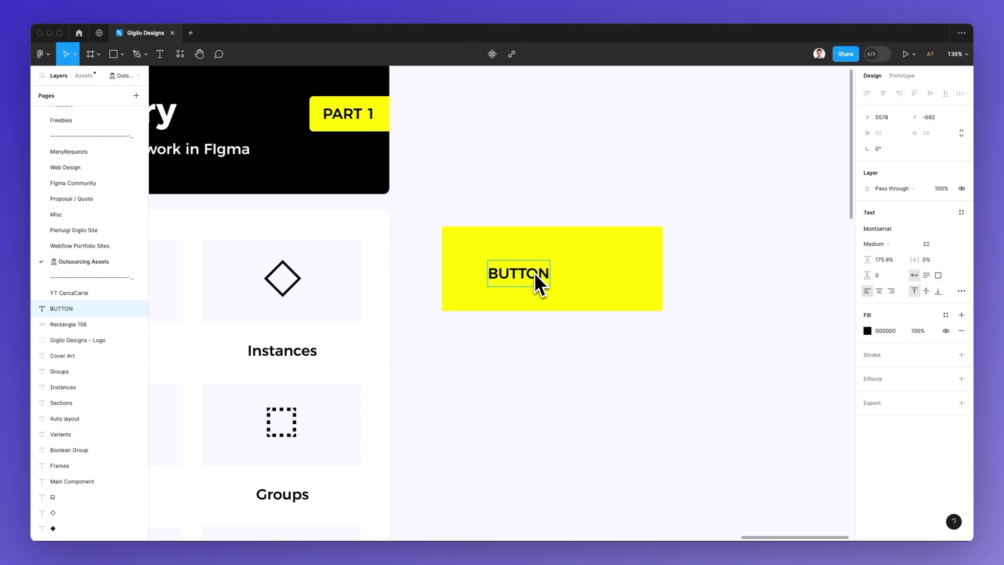
pyautogui.press('Escape')
pyautogui.press('k')
pyautogui.moveTo(550, 286); pyautogui.dragTo(606, 290)
pyautogui.moveTo(674, 191); pyautogui.dragTo(464, 322)
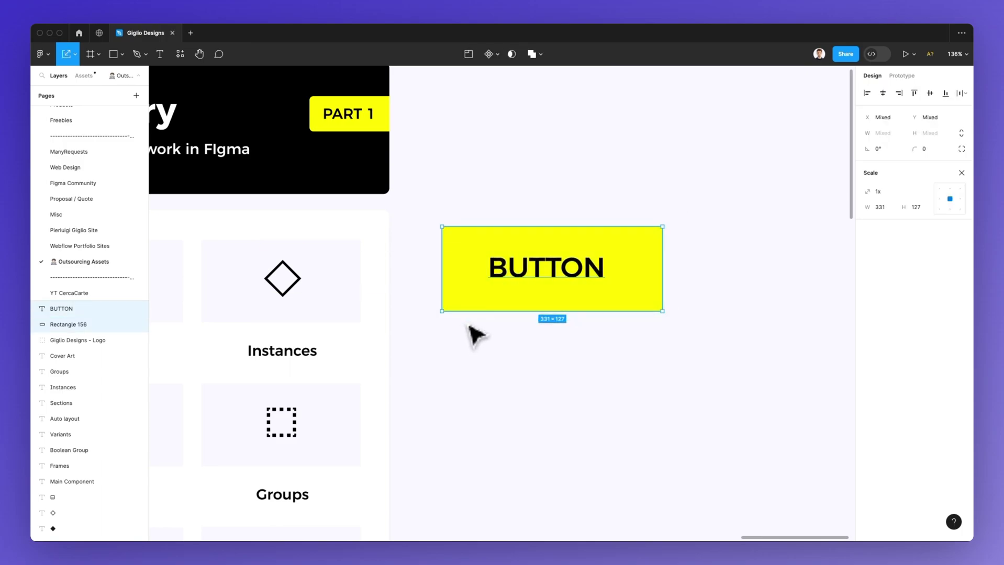
# Make the yellow button a main component and drag an instance copy below it
pyautogui.click(489, 55)
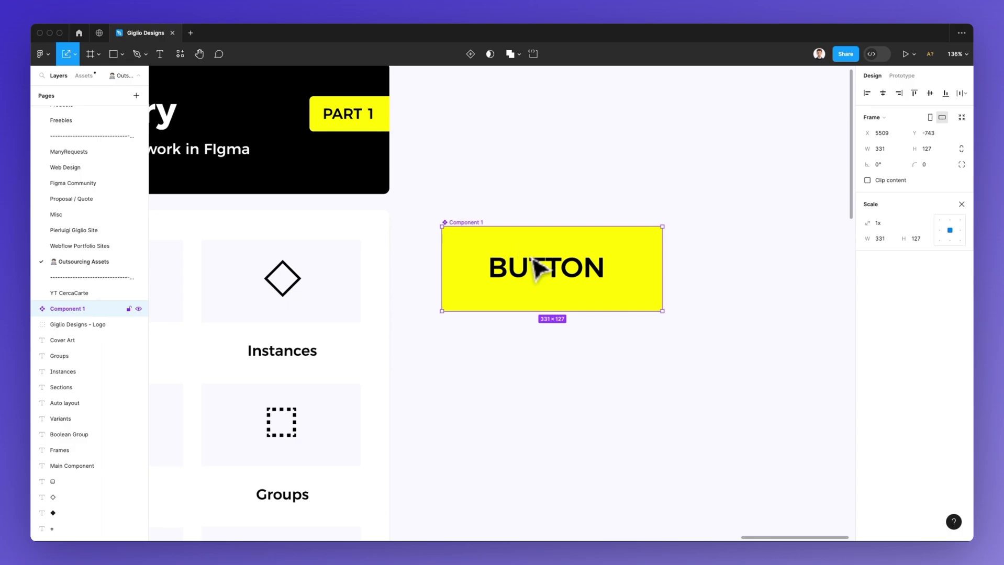
pyautogui.moveTo(539, 269); pyautogui.dragTo(540, 376)
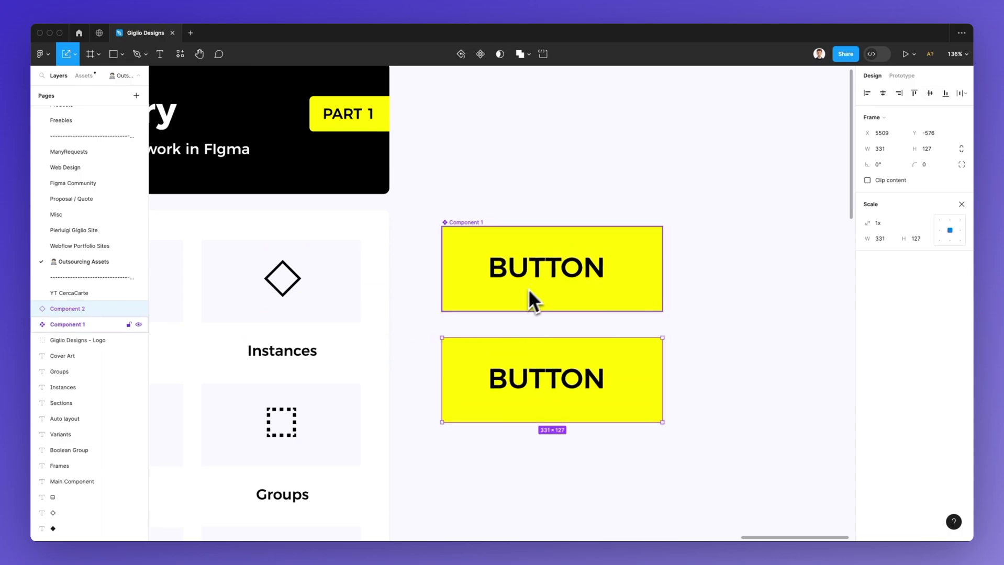
pyautogui.scroll(-1, 513, 258)
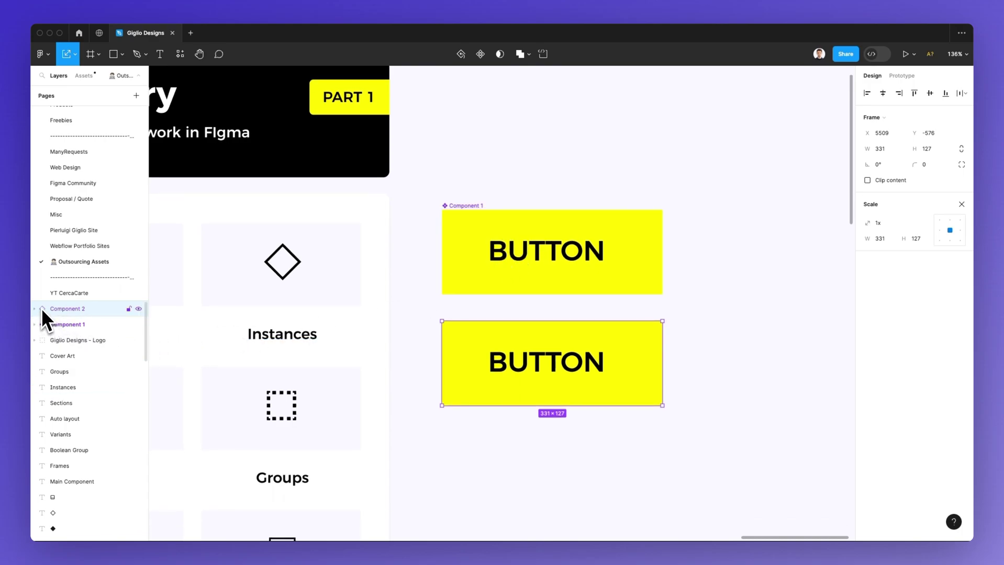
# Set the main button rectangle's fill to teal-green 00FFB2, updating the instance below
pyautogui.hscroll(-5, 298, 336)
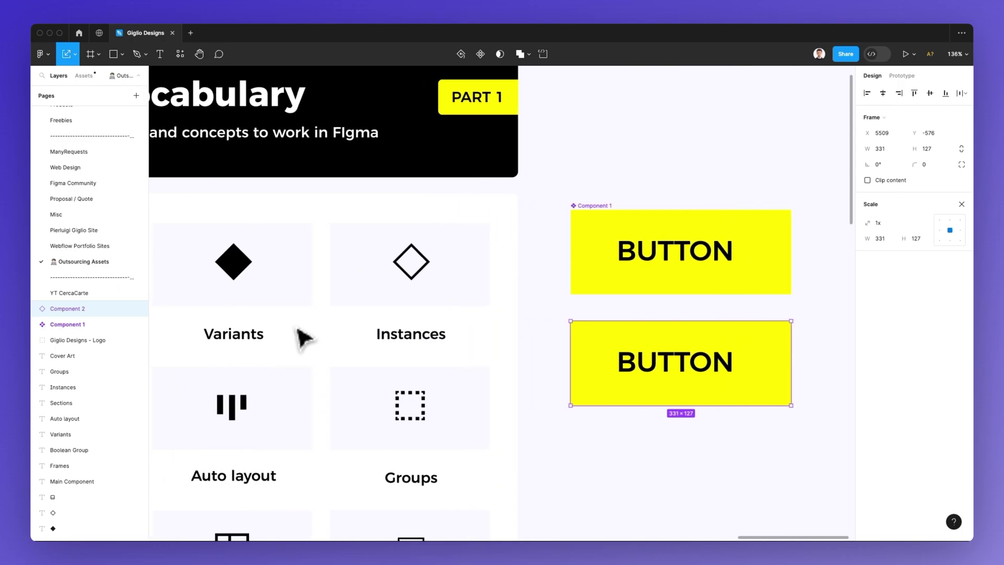
pyautogui.scroll(-3, 419, 330)
pyautogui.hscroll(-5, 421, 329)
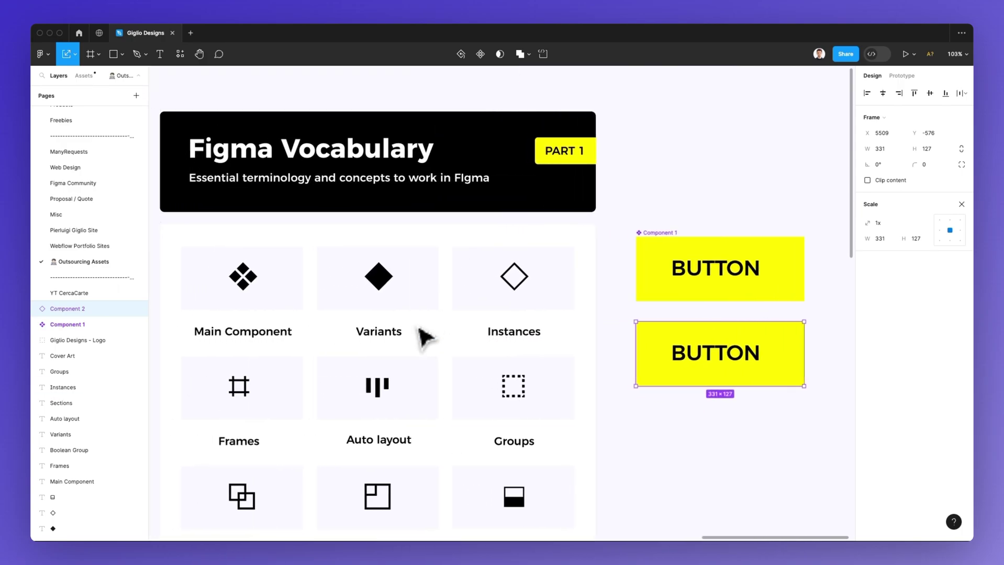
pyautogui.doubleClick(698, 283)
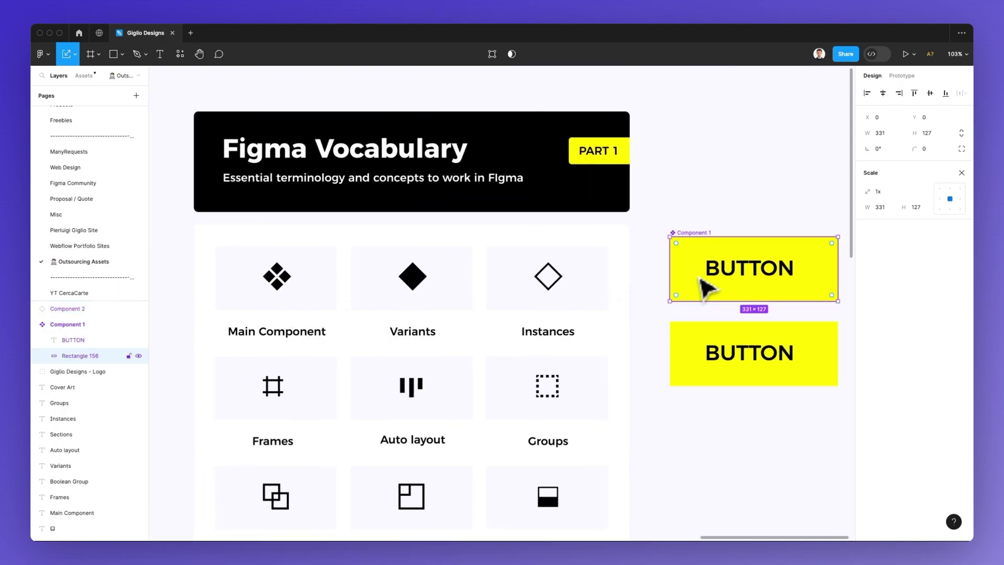
pyautogui.click(962, 173)
pyautogui.hscroll(3, 723, 248)
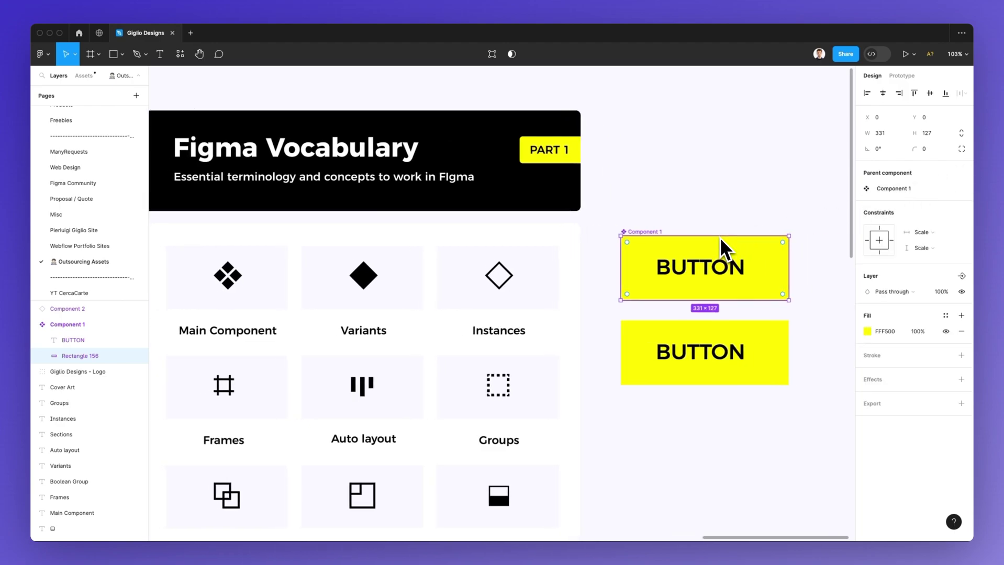
pyautogui.click(867, 332)
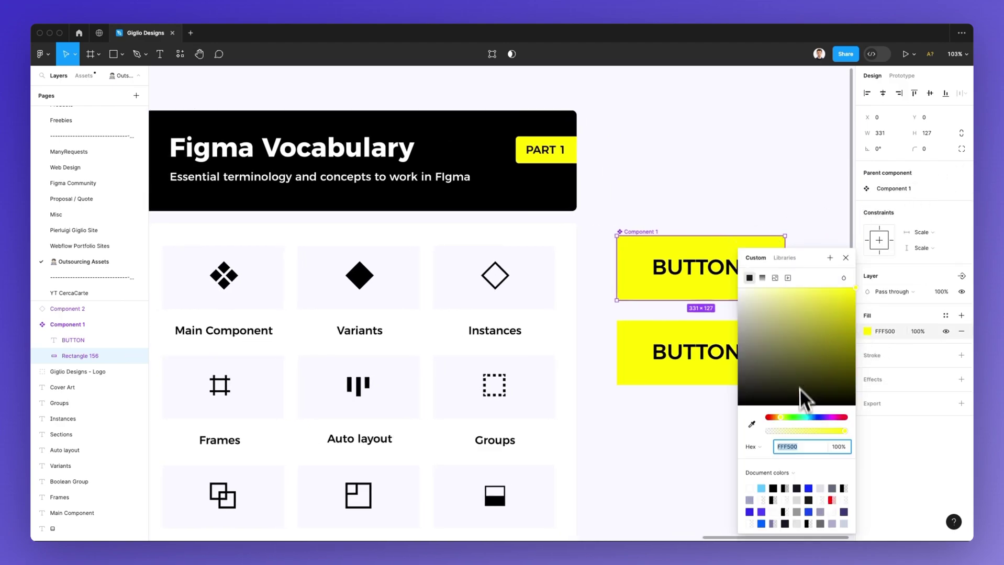
pyautogui.click(814, 417)
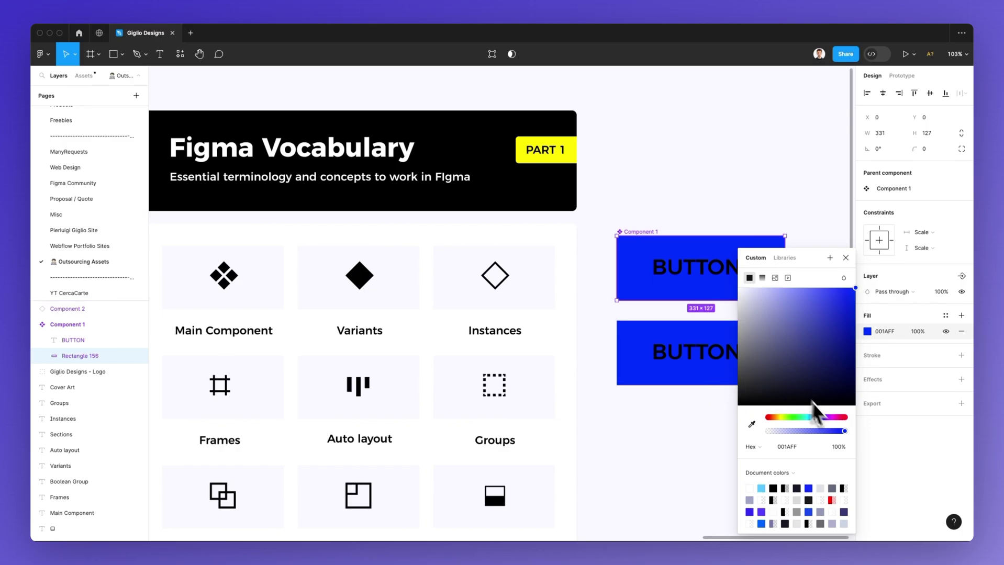
pyautogui.moveTo(815, 419); pyautogui.dragTo(820, 418)
pyautogui.hscroll(2, 688, 320)
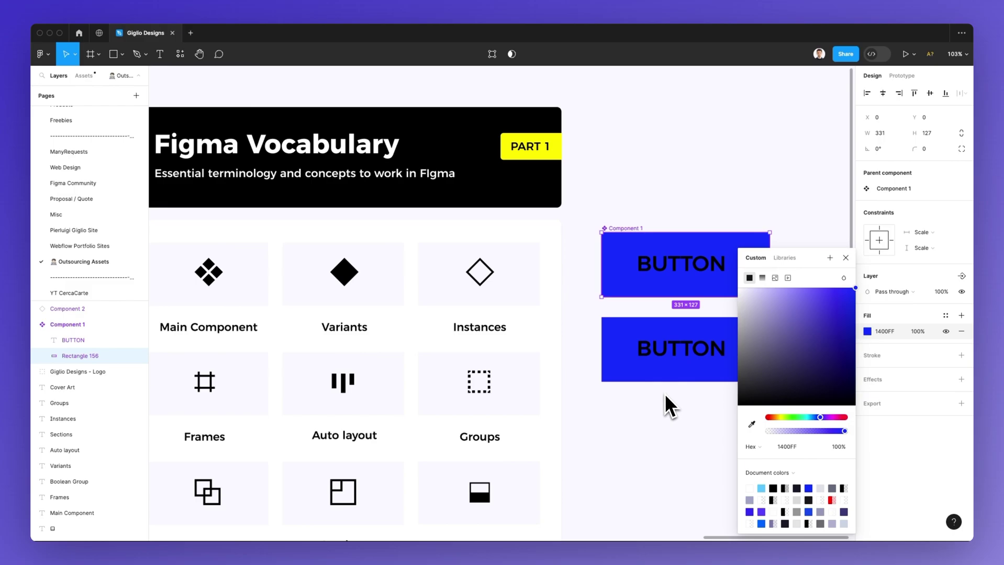
pyautogui.hscroll(2, 668, 406)
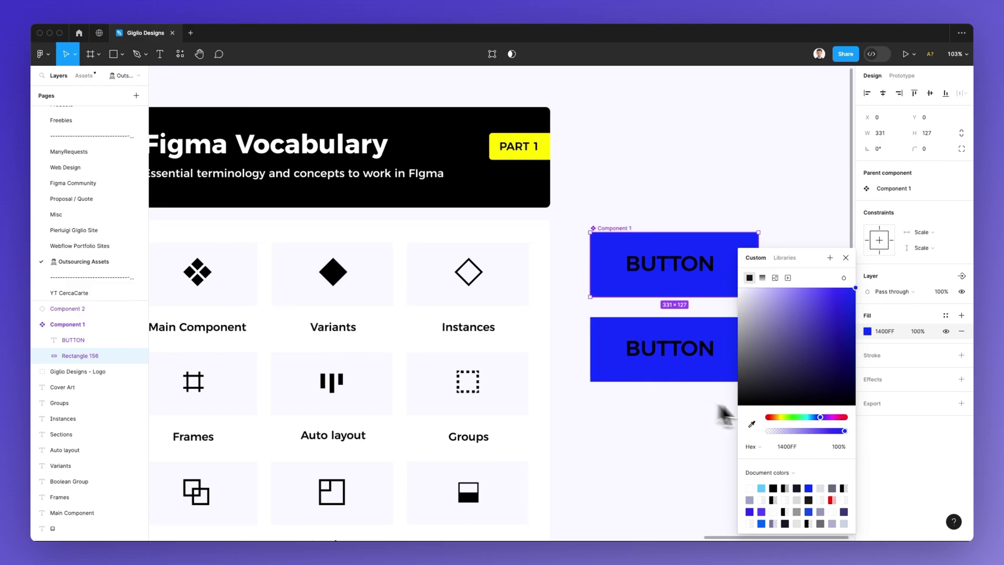
pyautogui.moveTo(808, 418); pyautogui.dragTo(803, 418)
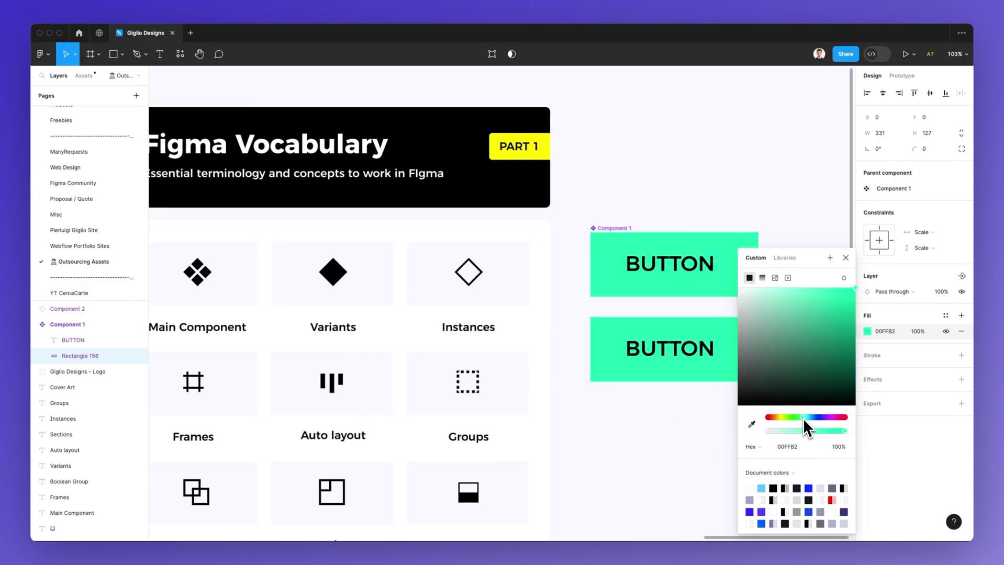
pyautogui.click(702, 435)
# Delete the top green BUTTON component, then the remaining BUTTON copy below it
pyautogui.click(597, 232)
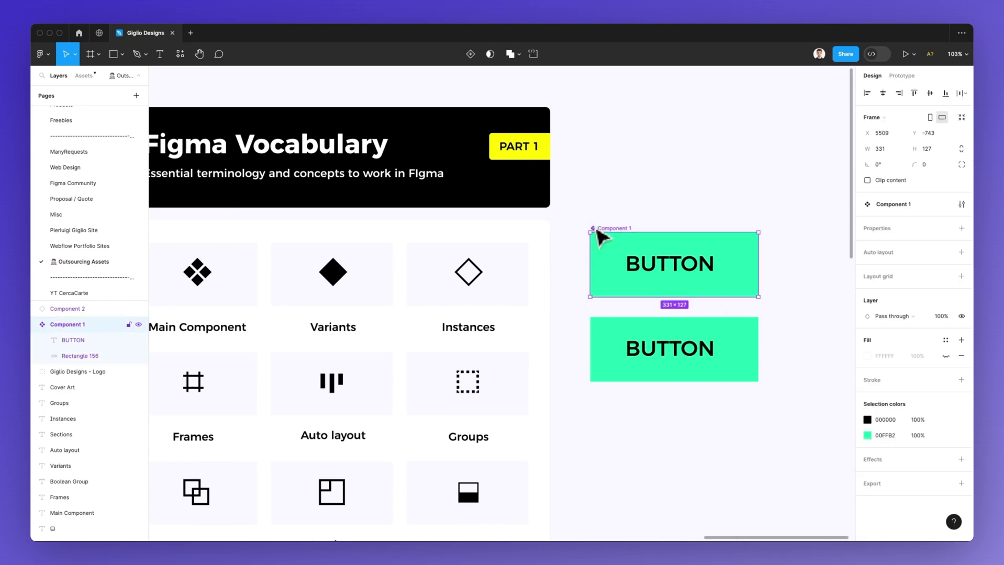
pyautogui.press('Delete')
pyautogui.scroll(-2, 578, 250)
pyautogui.hscroll(-2, 578, 251)
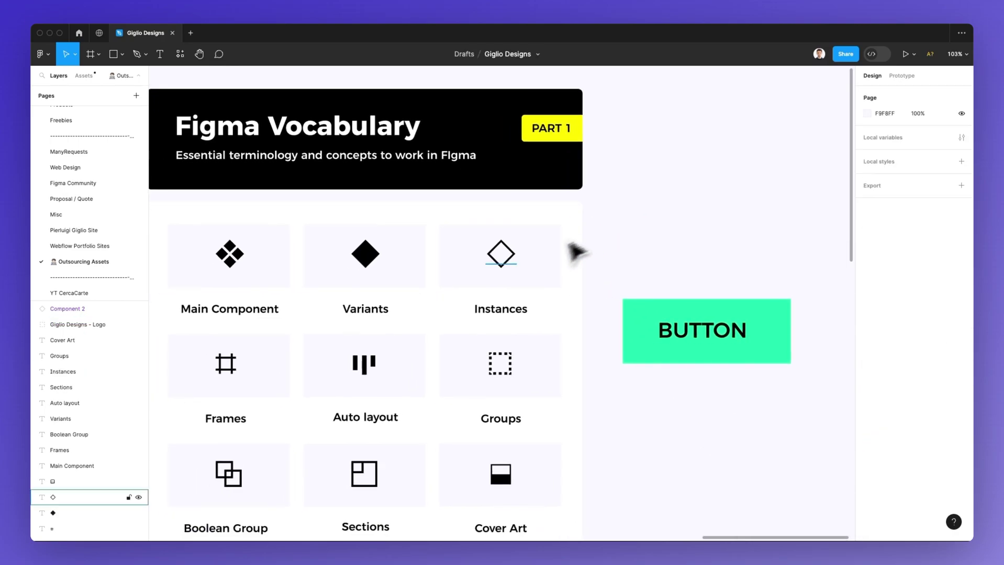
pyautogui.click(671, 322)
pyautogui.press('Delete')
pyautogui.scroll(-2, 663, 324)
pyautogui.hscroll(-2, 663, 325)
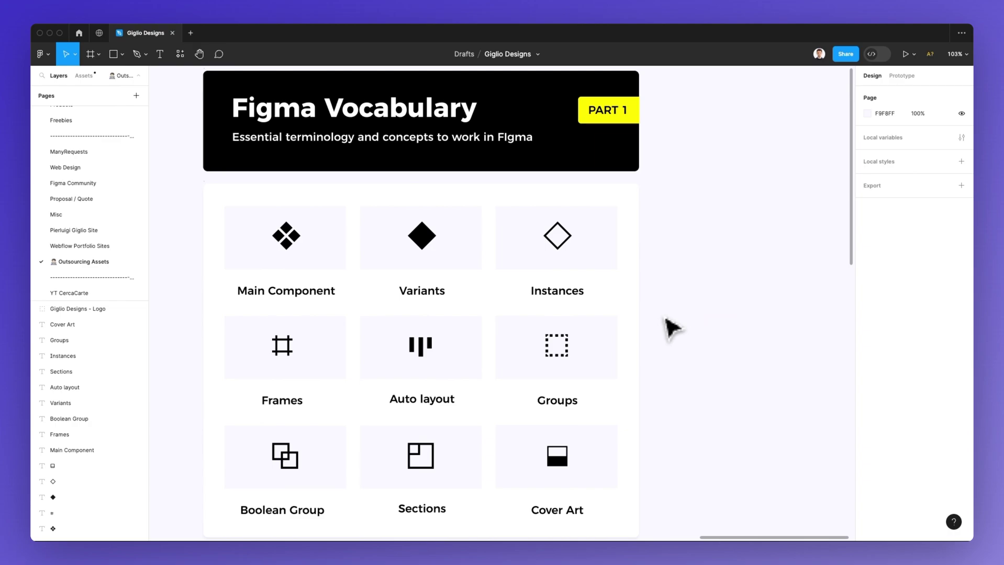
pyautogui.hscroll(-3, 669, 326)
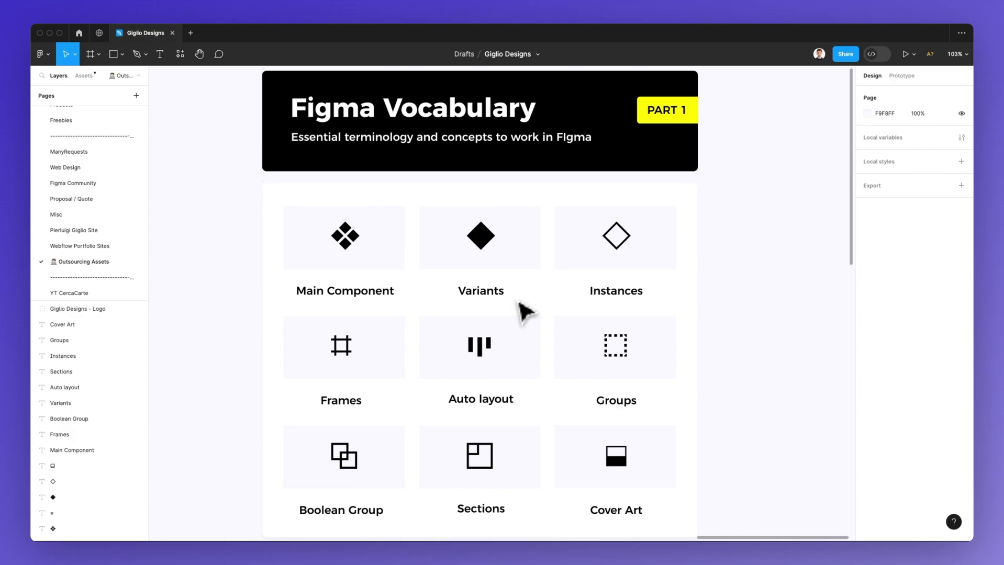
pyautogui.scroll(5, 353, 352)
pyautogui.hscroll(2, 358, 355)
pyautogui.scroll(-1, 358, 355)
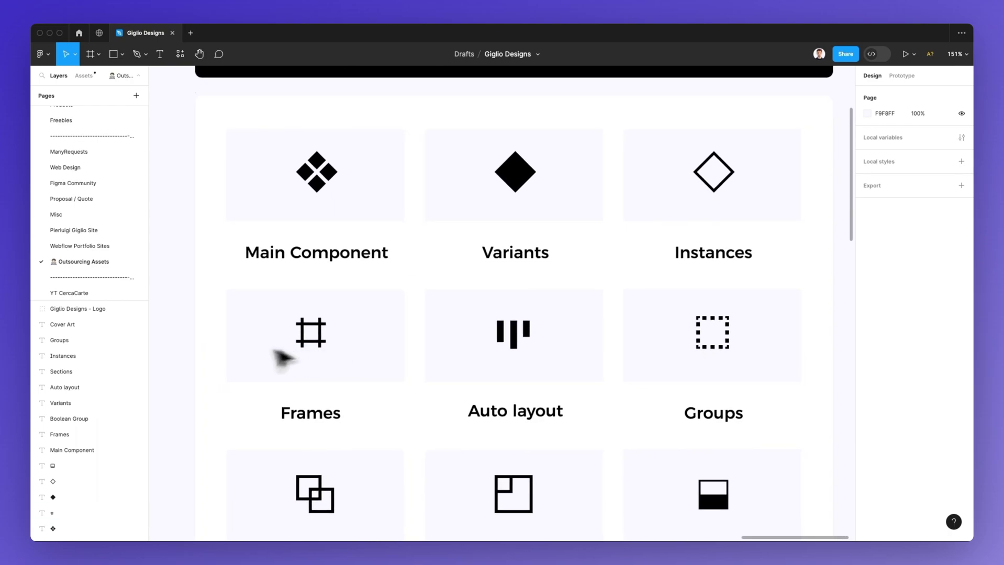
pyautogui.scroll(-3, 198, 346)
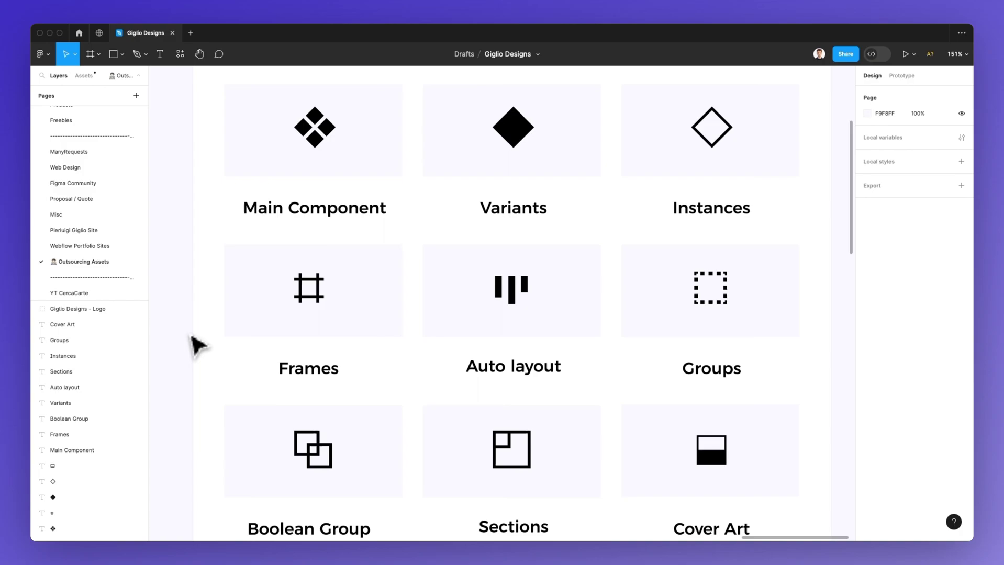
pyautogui.scroll(-2, 198, 346)
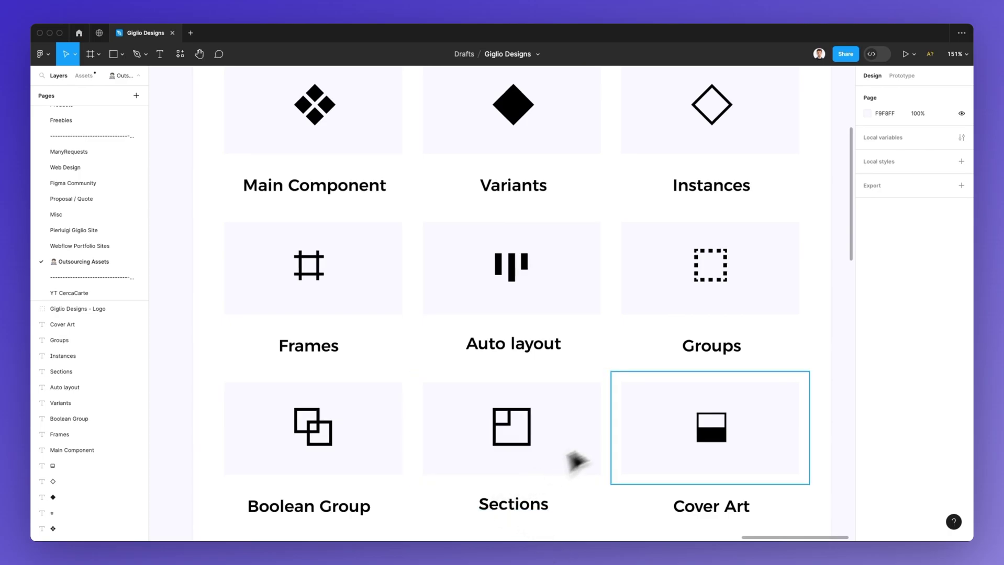
pyautogui.scroll(-3, 626, 360)
pyautogui.scroll(-3, 625, 360)
pyautogui.scroll(3, 625, 354)
pyautogui.hscroll(5, 630, 356)
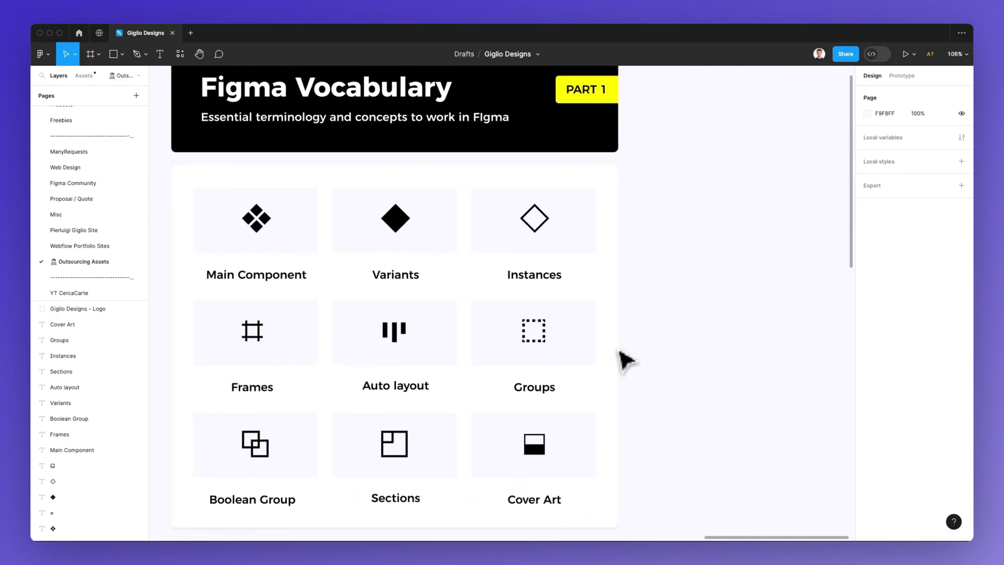
pyautogui.hscroll(-3, 466, 296)
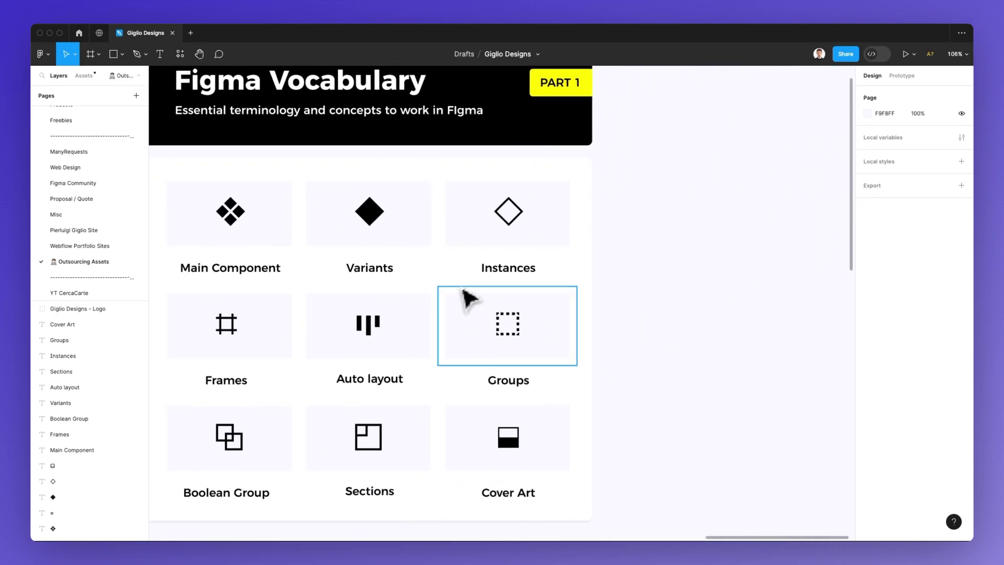
# Add a Desktop 1440×1024 preset frame and move it beside the vocabulary sheet
pyautogui.scroll(-2, 466, 296)
pyautogui.hscroll(3, 471, 298)
pyautogui.hscroll(1, 471, 298)
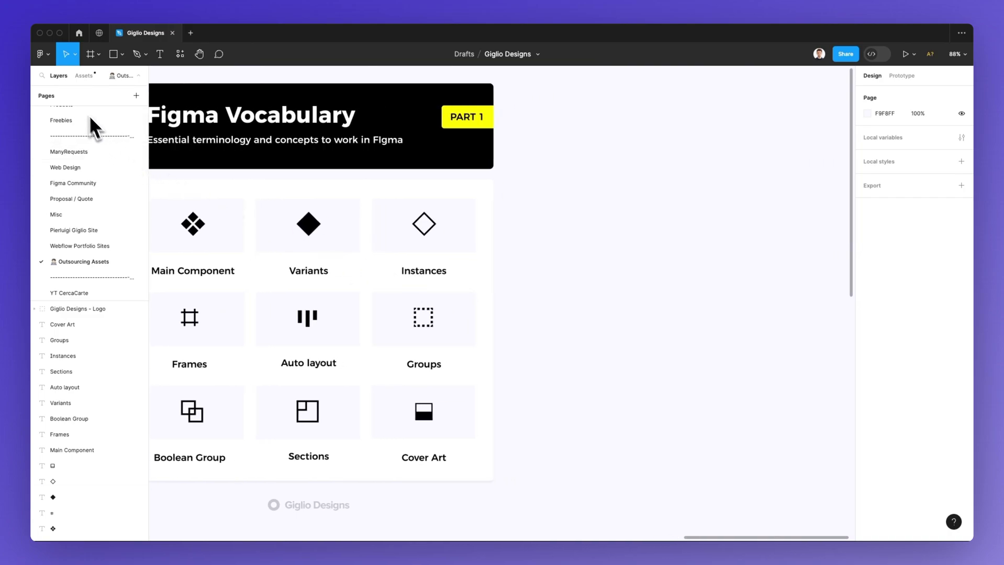
pyautogui.click(90, 54)
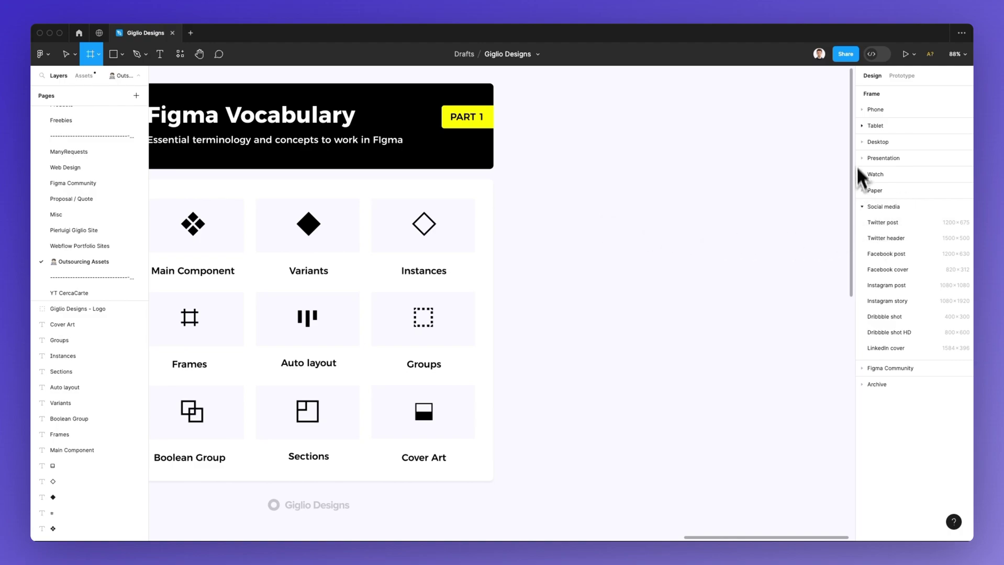
pyautogui.click(878, 142)
pyautogui.hscroll(3, 754, 183)
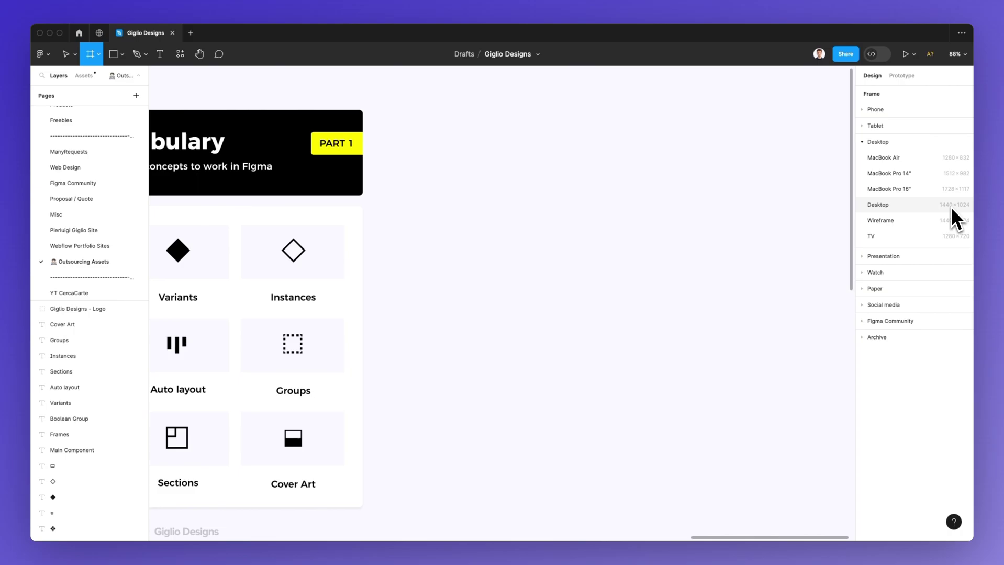
pyautogui.click(951, 208)
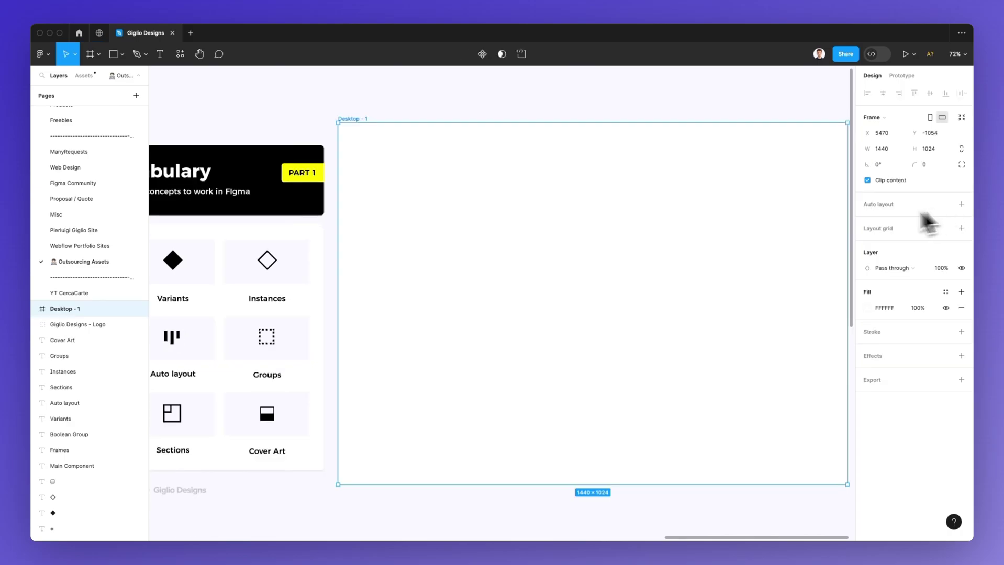
pyautogui.hotkey('shift', '1')
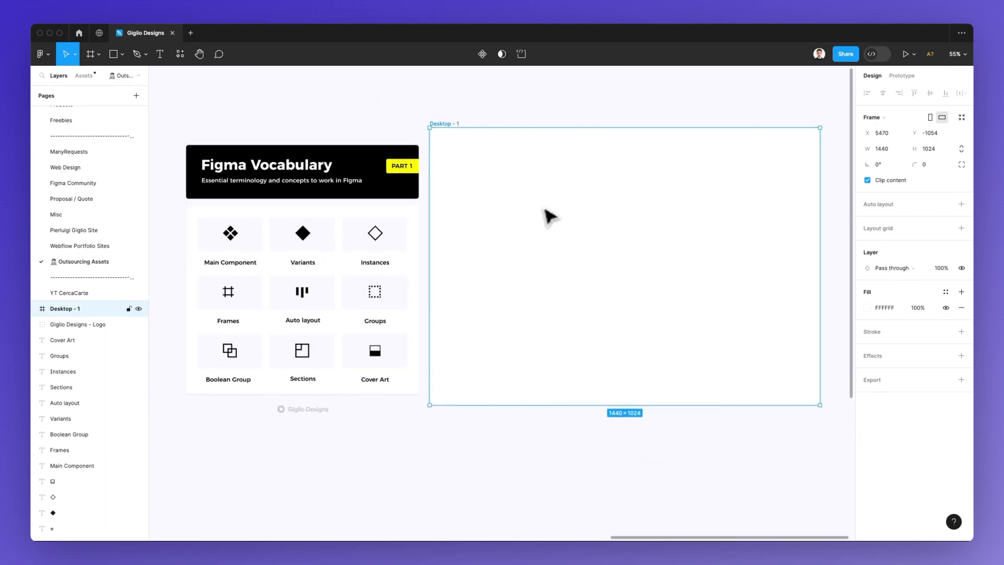
pyautogui.moveTo(556, 214); pyautogui.dragTo(573, 224)
pyautogui.hscroll(3, 572, 224)
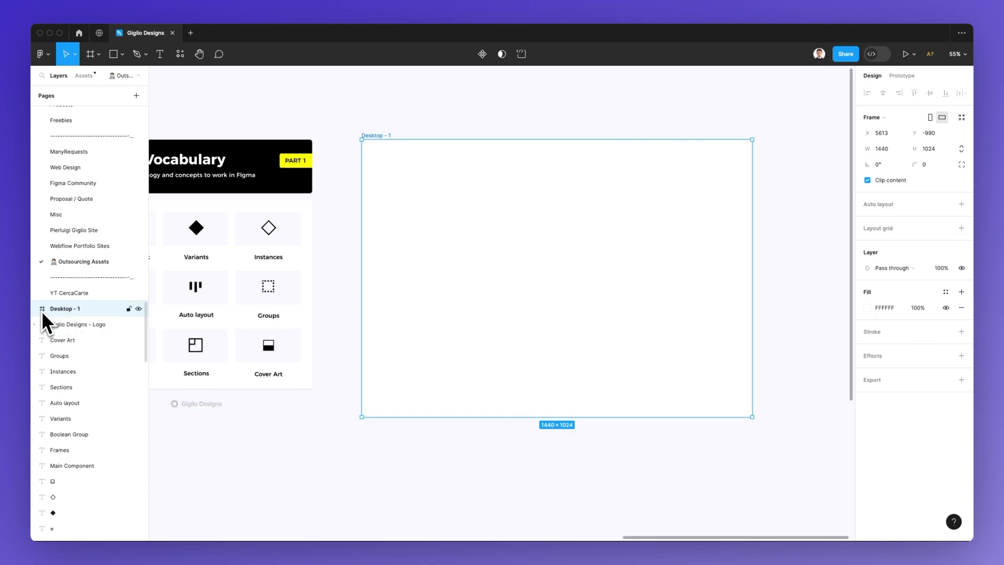
# Draw a 409×183 grey rectangle and move it into the Desktop - 1 frame
pyautogui.press('r')
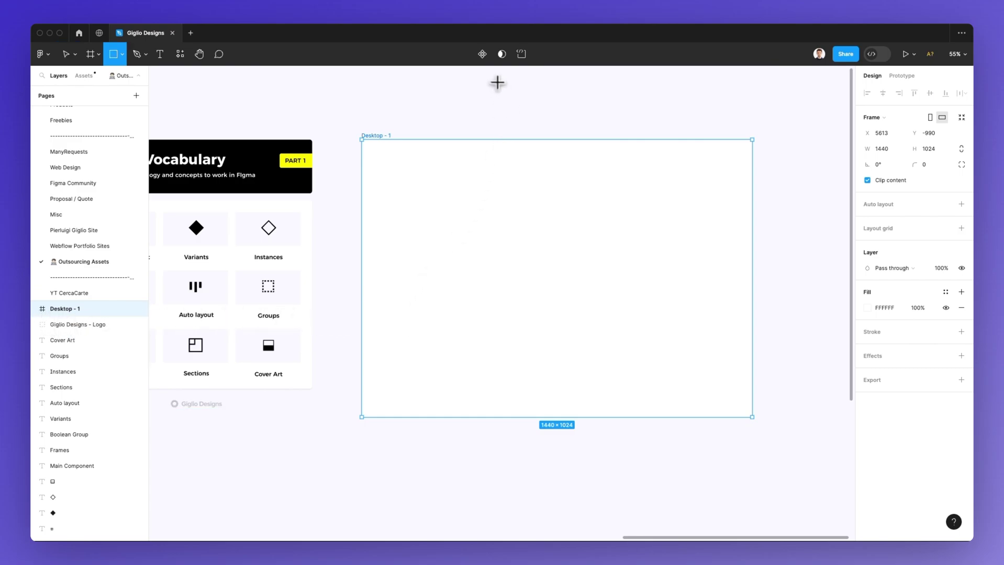
pyautogui.moveTo(493, 79)
pyautogui.mouseDown()
pyautogui.moveTo(581, 128)
pyautogui.moveTo(603, 128)
pyautogui.mouseUp()
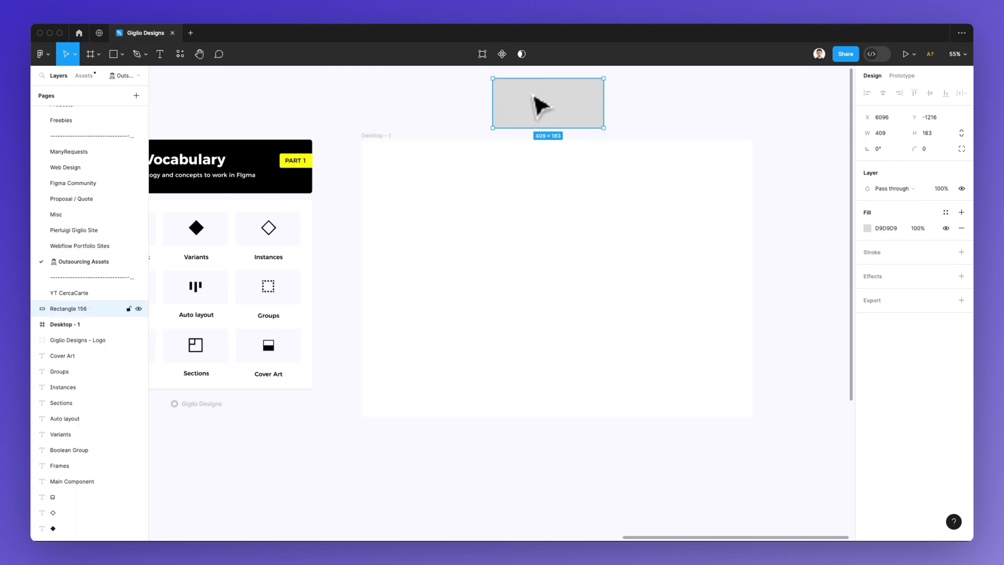
pyautogui.moveTo(548, 105); pyautogui.dragTo(437, 203)
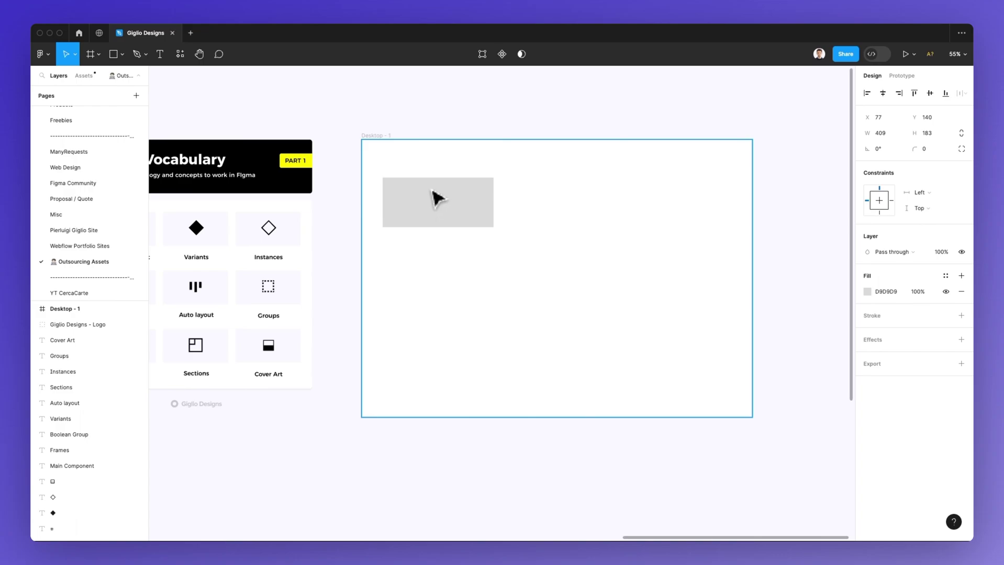
pyautogui.moveTo(445, 201); pyautogui.dragTo(449, 200)
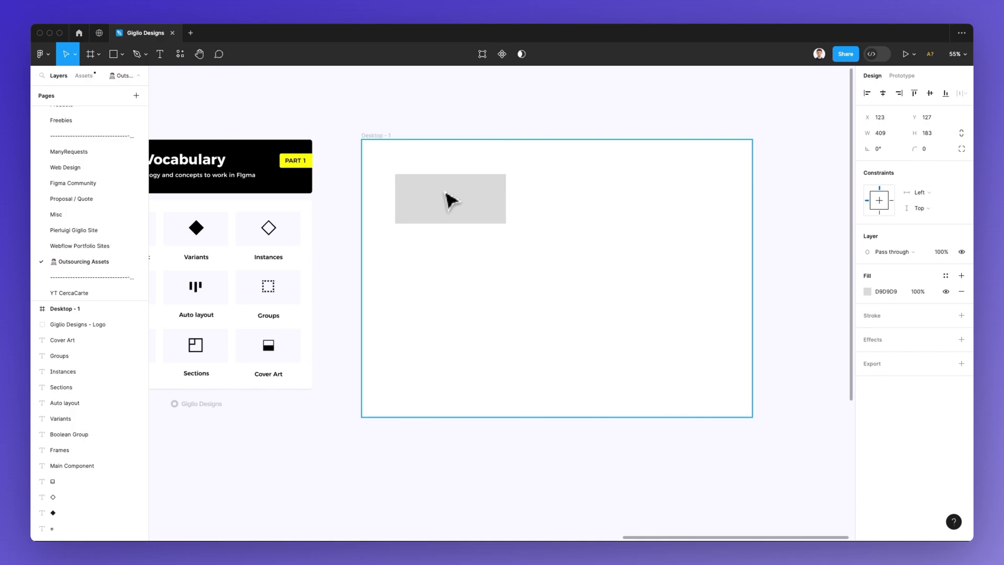
# Push the rectangle past the frame's left edge to show clipping, then select the frame
pyautogui.click(451, 200)
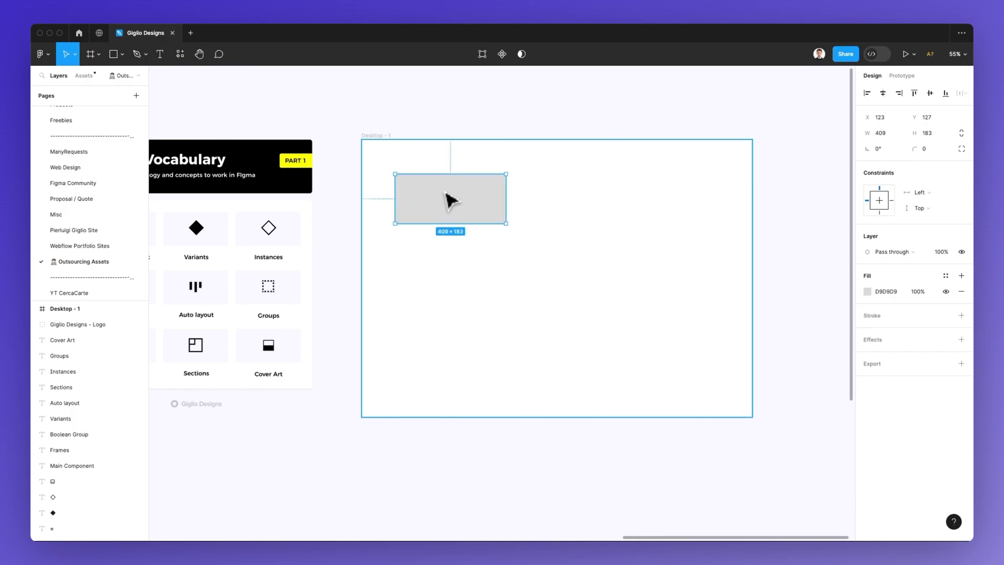
pyautogui.moveTo(496, 212); pyautogui.dragTo(424, 334)
pyautogui.hscroll(-5, 428, 314)
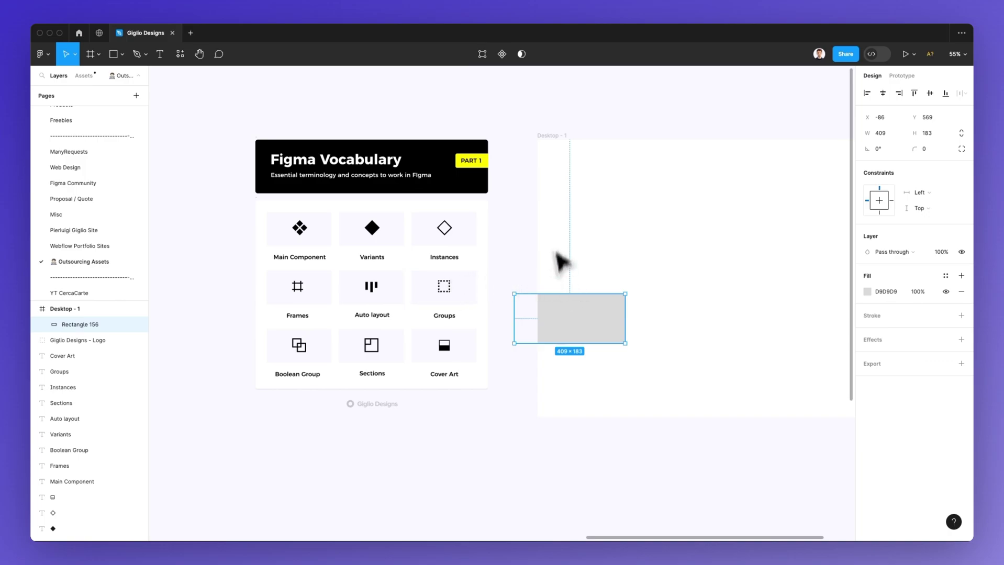
pyautogui.click(546, 138)
pyautogui.press('Delete')
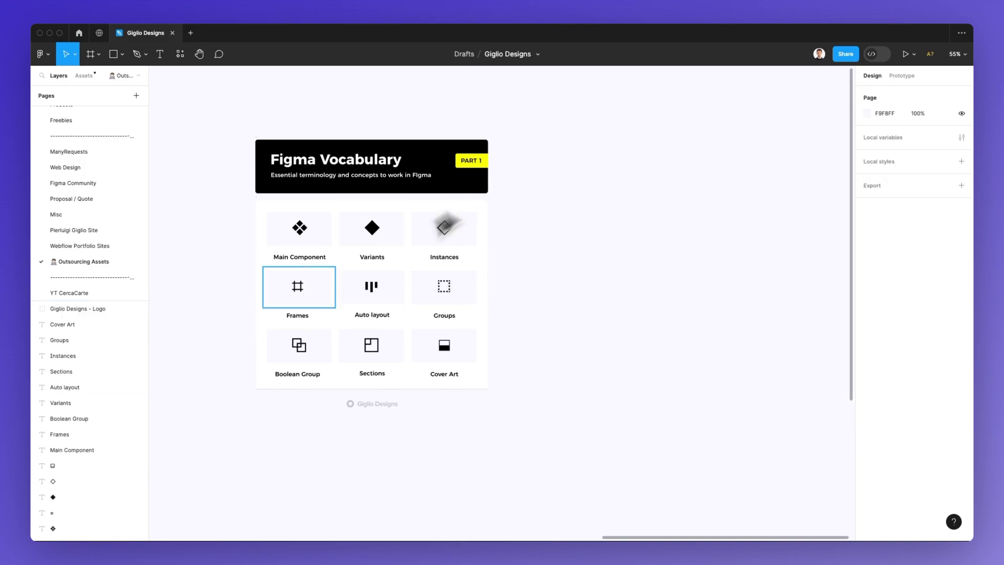
pyautogui.scroll(2, 346, 301)
pyautogui.scroll(5, 348, 301)
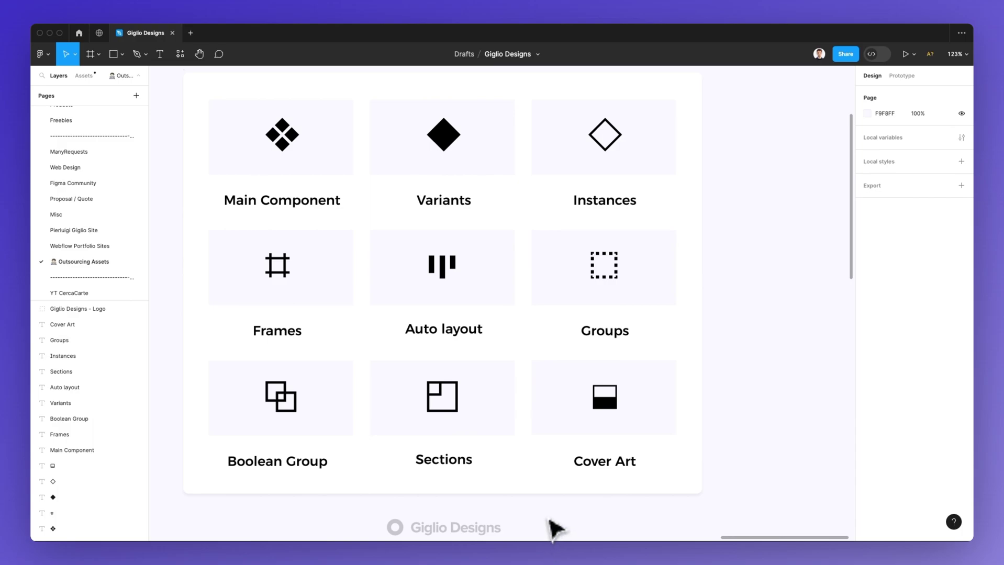
pyautogui.hscroll(-2, 552, 530)
pyautogui.hscroll(1, 555, 528)
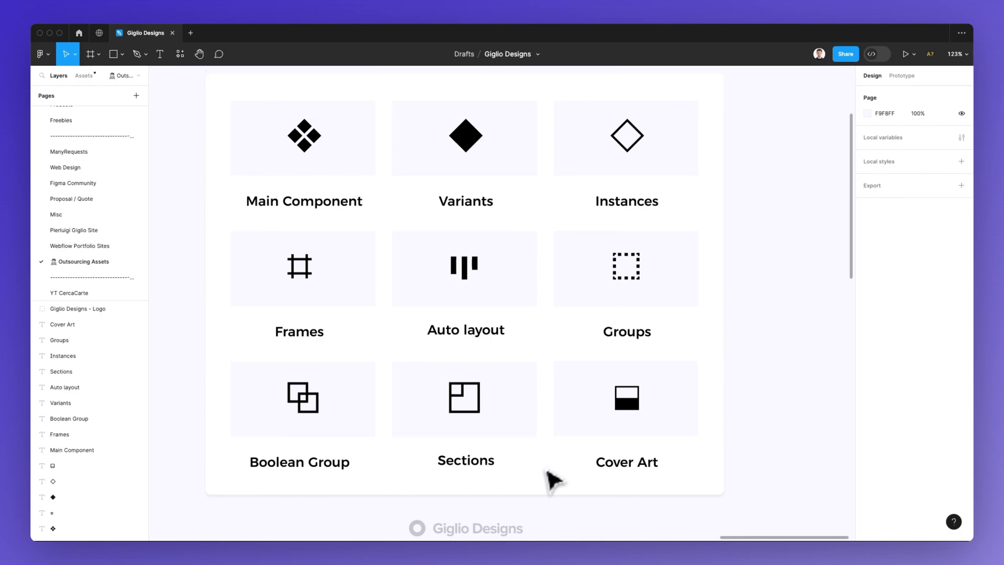
pyautogui.scroll(-3, 554, 479)
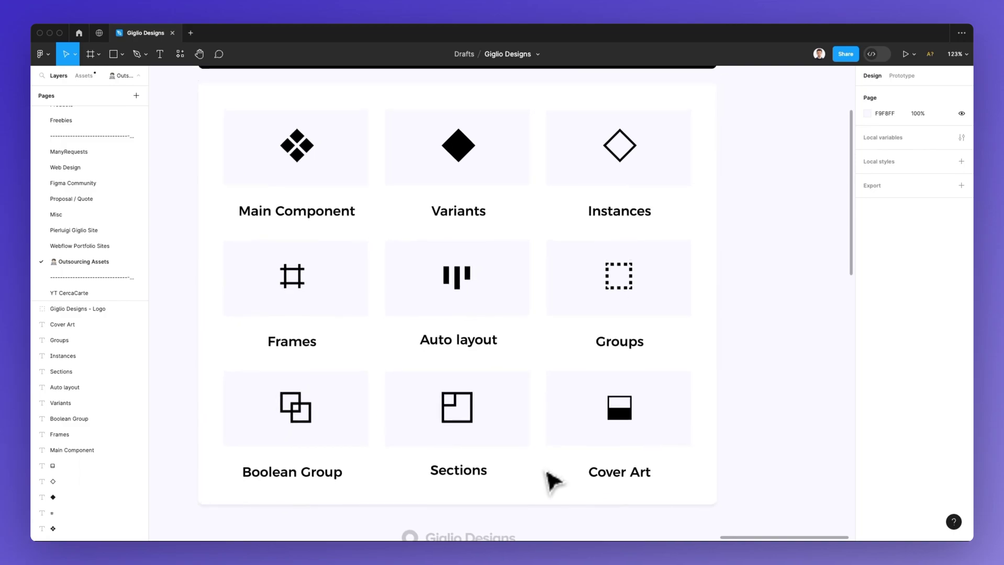
pyautogui.hscroll(5, 550, 470)
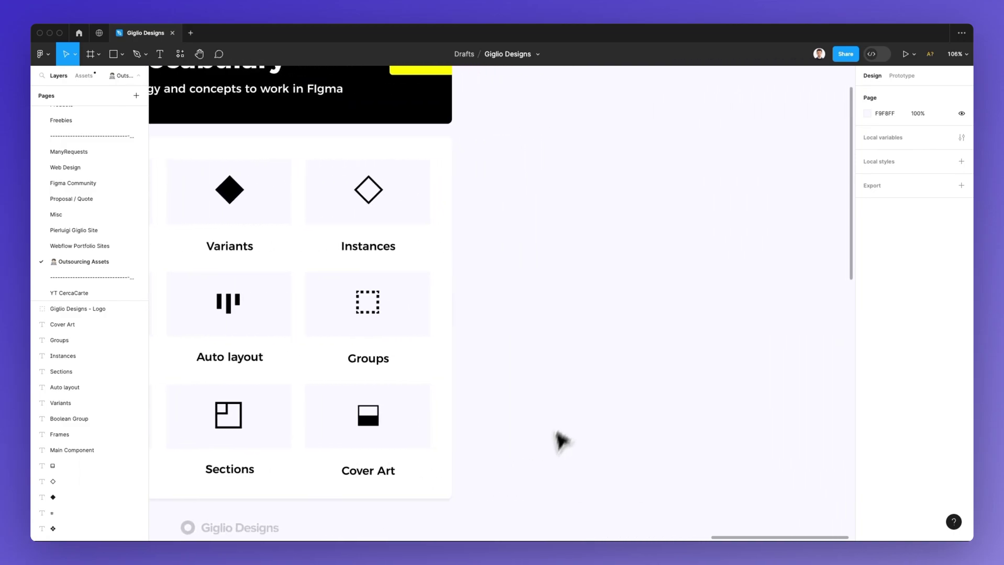
# Draw a rectangle right of the sheet and fill it with the PART 1 badge yellow
pyautogui.click(113, 54)
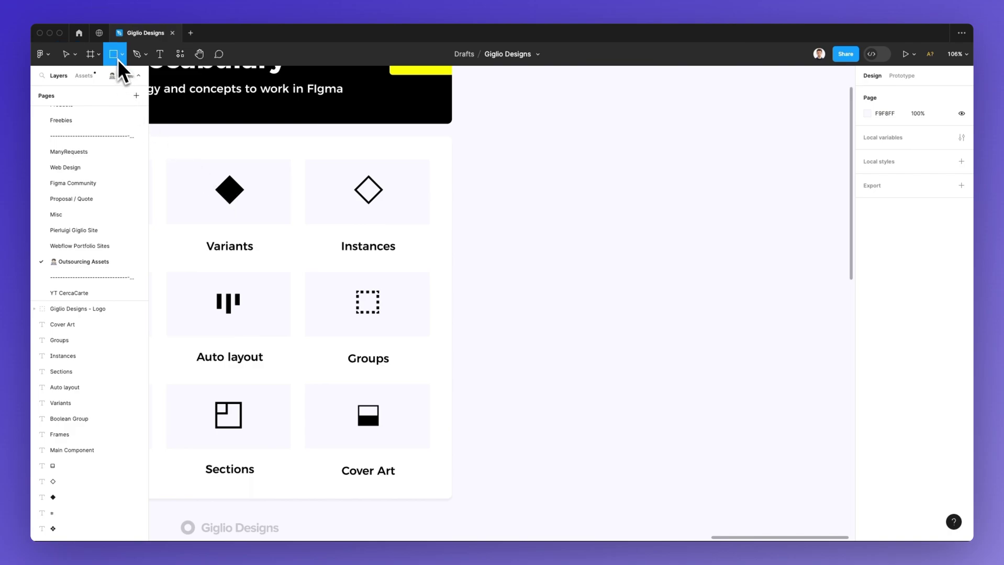
pyautogui.moveTo(519, 273); pyautogui.dragTo(667, 336)
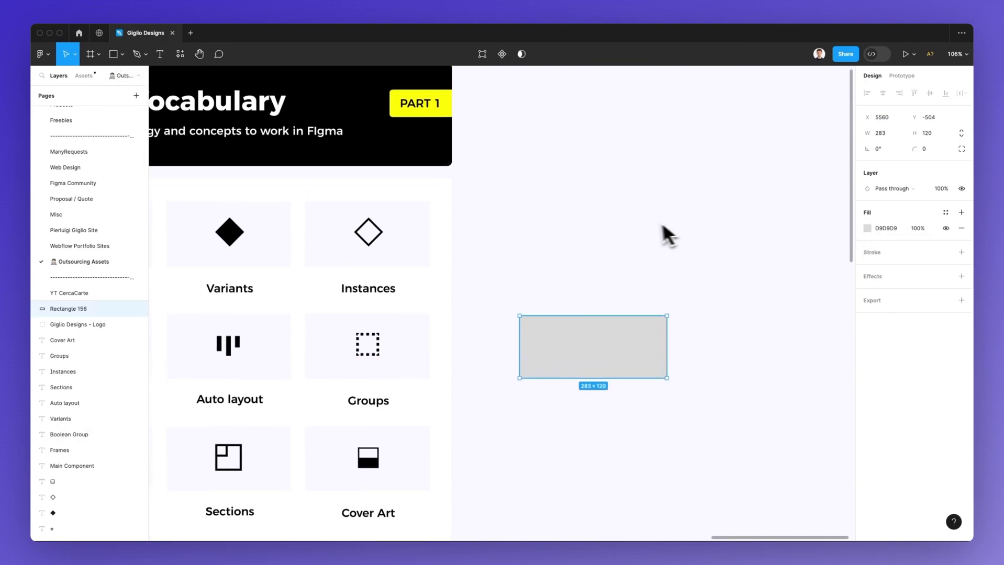
pyautogui.press('i')
pyautogui.click(446, 112)
# Paste a copy of the PART 1 text centred on the yellow rectangle
pyautogui.click(437, 116)
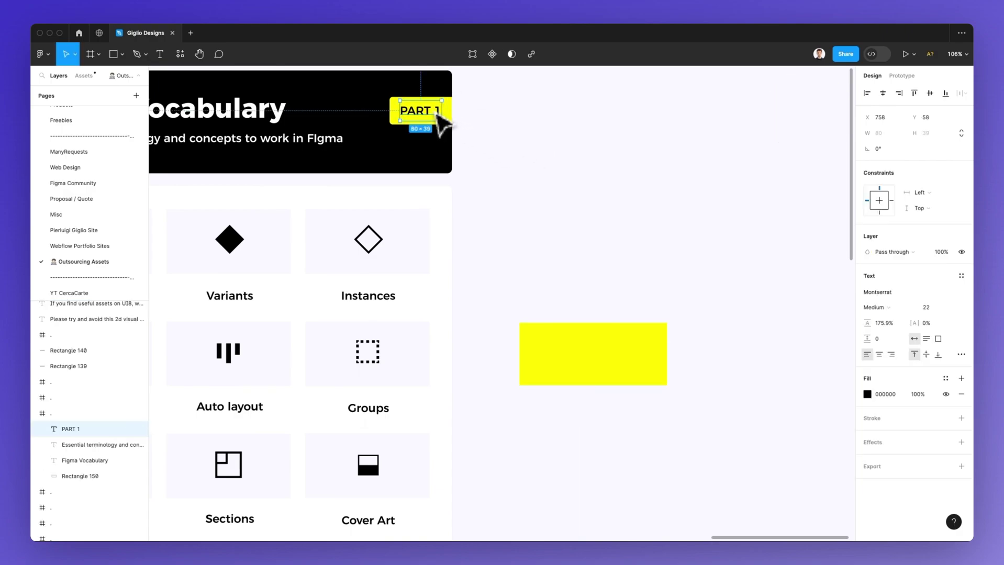
pyautogui.click(616, 370)
pyautogui.scroll(3, 617, 369)
pyautogui.hotkey('ctrl', 'v')
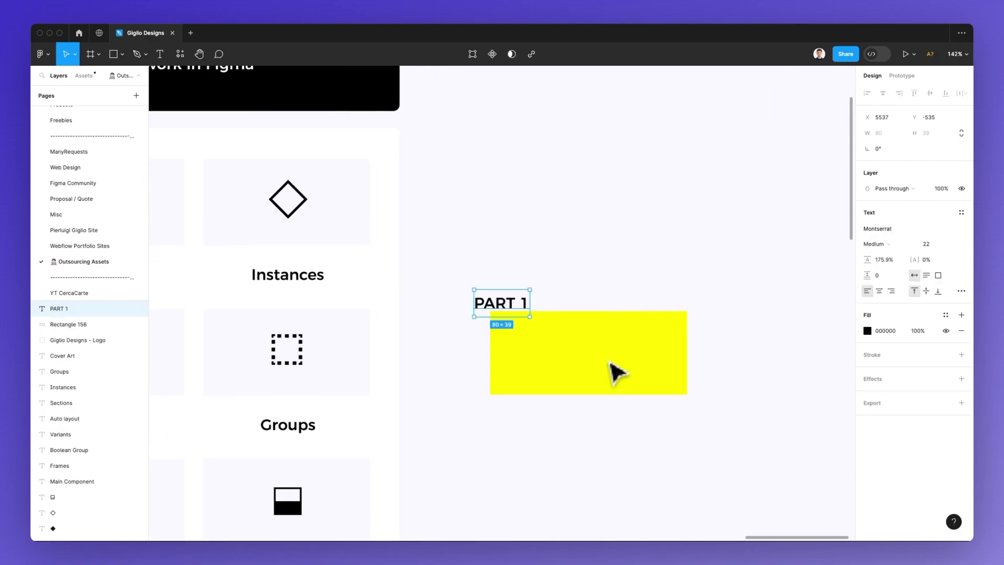
pyautogui.moveTo(505, 309); pyautogui.dragTo(591, 360)
# Wrap the rectangle and PART 1 text together in an auto layout frame
pyautogui.moveTo(499, 285); pyautogui.dragTo(665, 419)
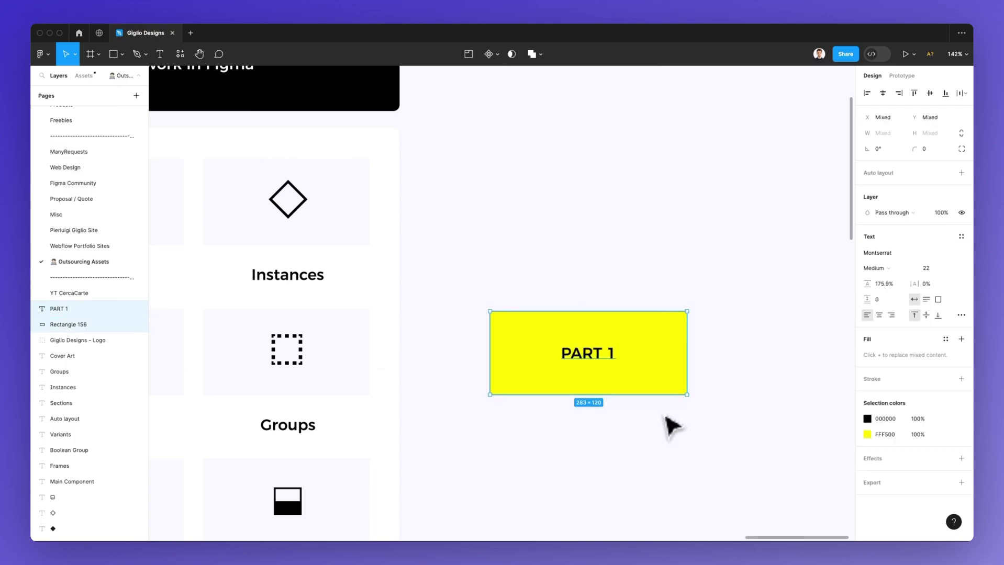
pyautogui.rightClick(567, 355)
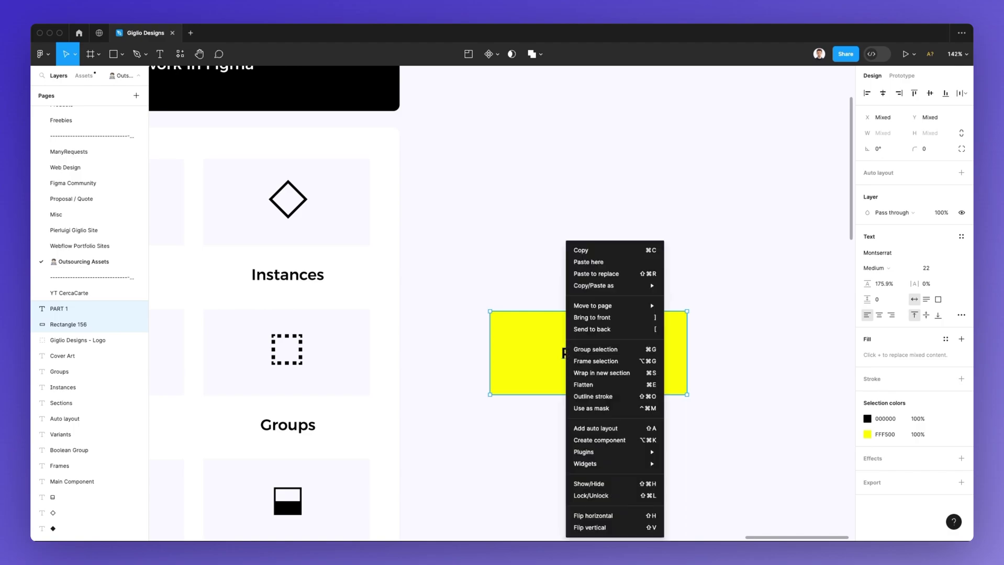
pyautogui.click(637, 431)
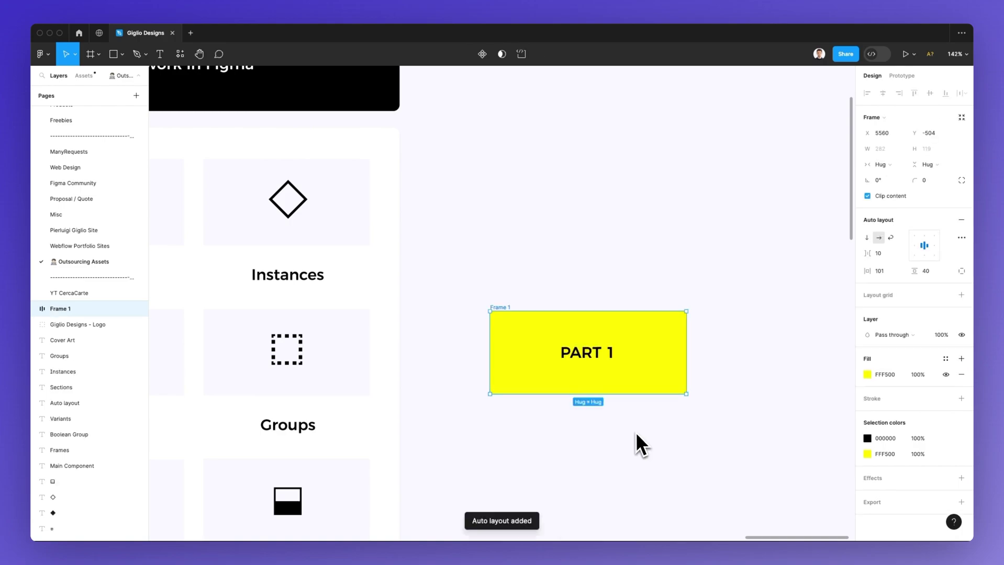
# Try space-between spacing in Auto layout, then revert to top-left alignment with a 10 gap
pyautogui.scroll(3, 623, 370)
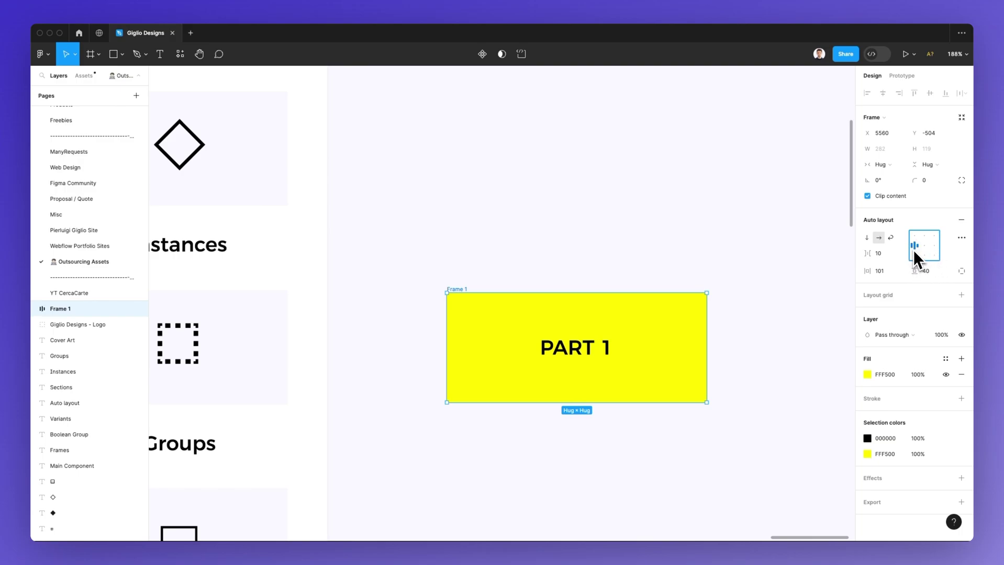
pyautogui.doubleClick(922, 249)
pyautogui.doubleClick(917, 237)
pyautogui.scroll(-2, 625, 265)
pyautogui.hscroll(2, 625, 265)
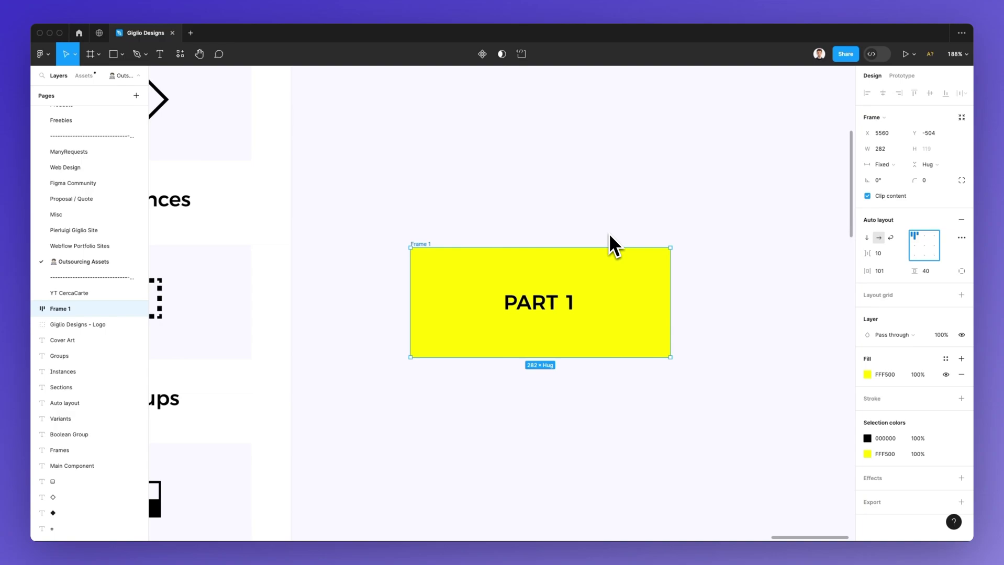
pyautogui.hscroll(-2, 609, 233)
pyautogui.scroll(-1, 609, 233)
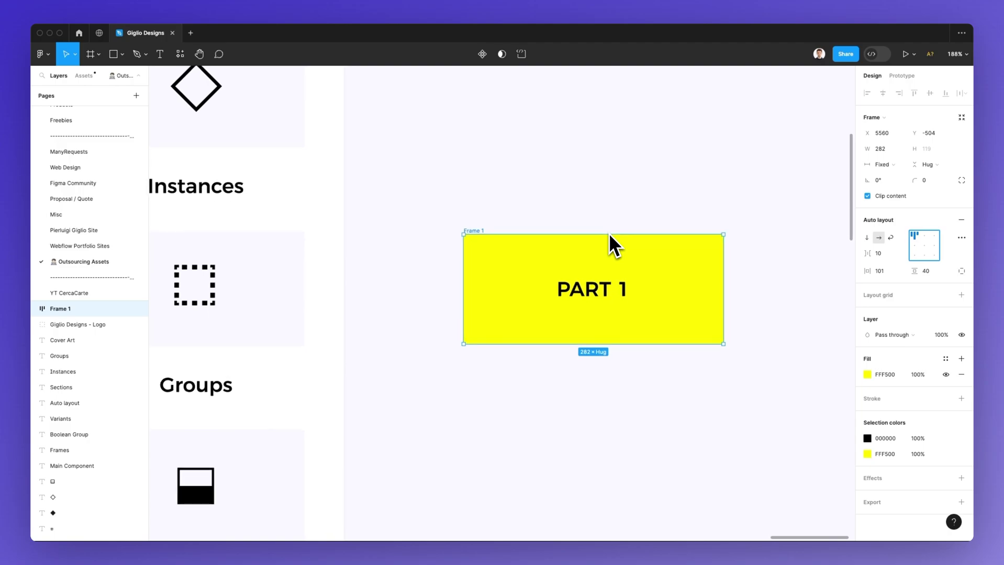
pyautogui.scroll(-3, 609, 233)
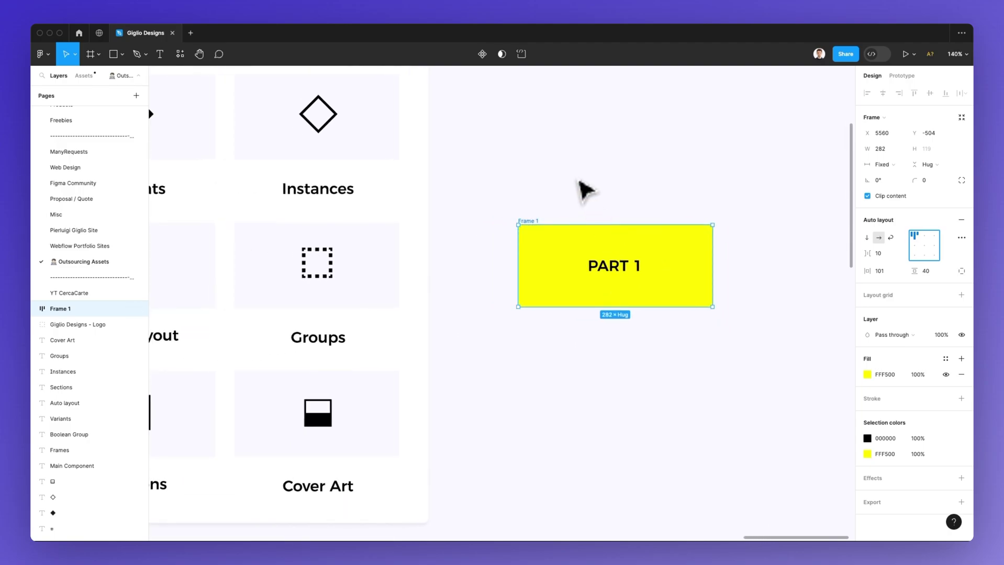
# Delete the yellow PART 1 auto layout frame
pyautogui.click(584, 219)
pyautogui.click(551, 245)
pyautogui.press('Delete')
pyautogui.hscroll(-10, 553, 245)
pyautogui.scroll(-1, 552, 243)
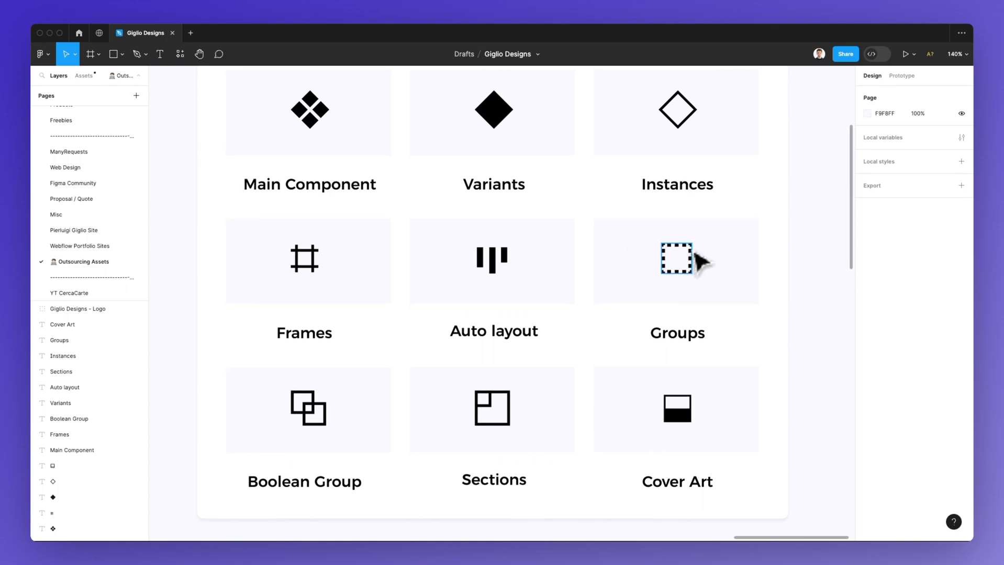
pyautogui.hscroll(2, 680, 267)
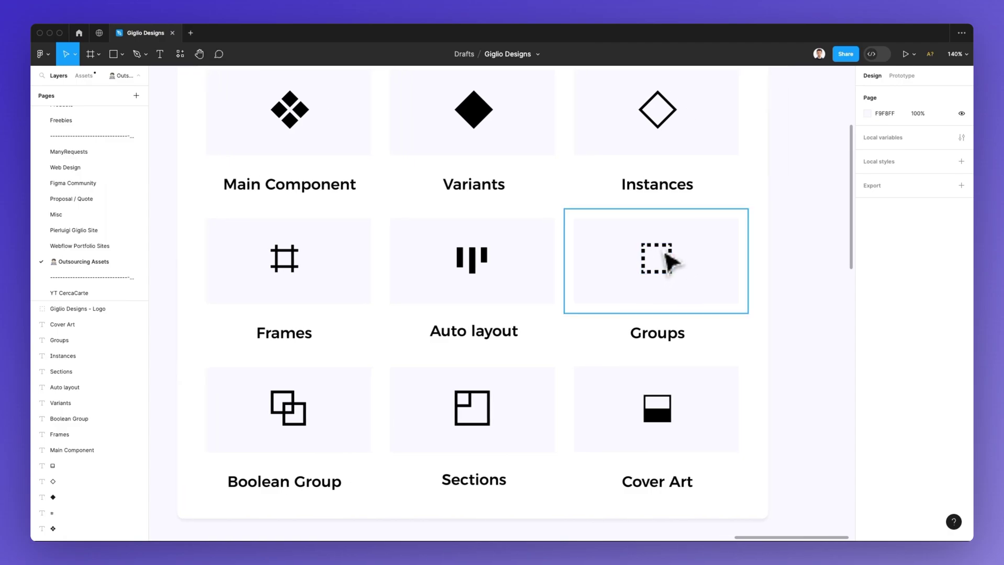
pyautogui.scroll(2, 665, 263)
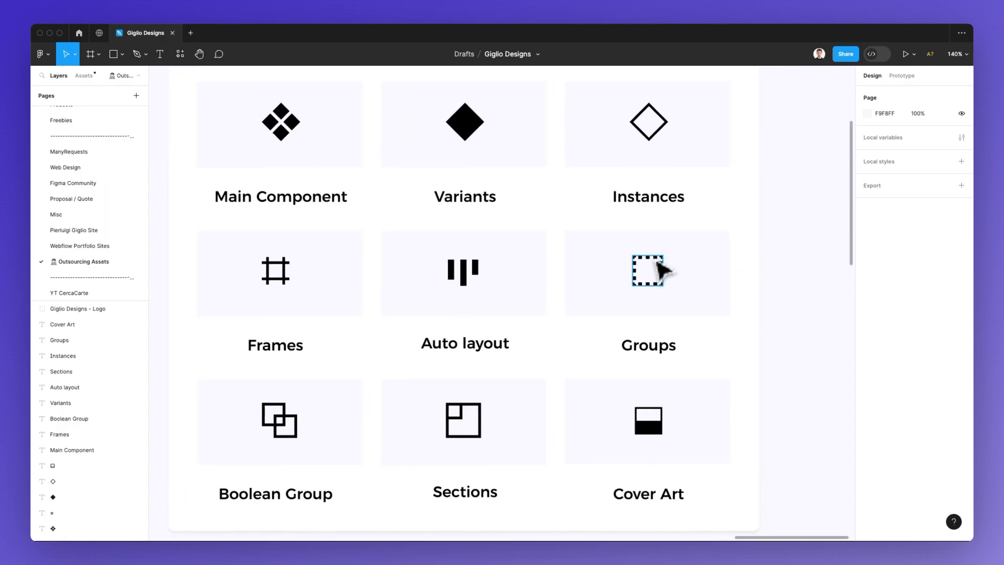
pyautogui.hscroll(10, 662, 270)
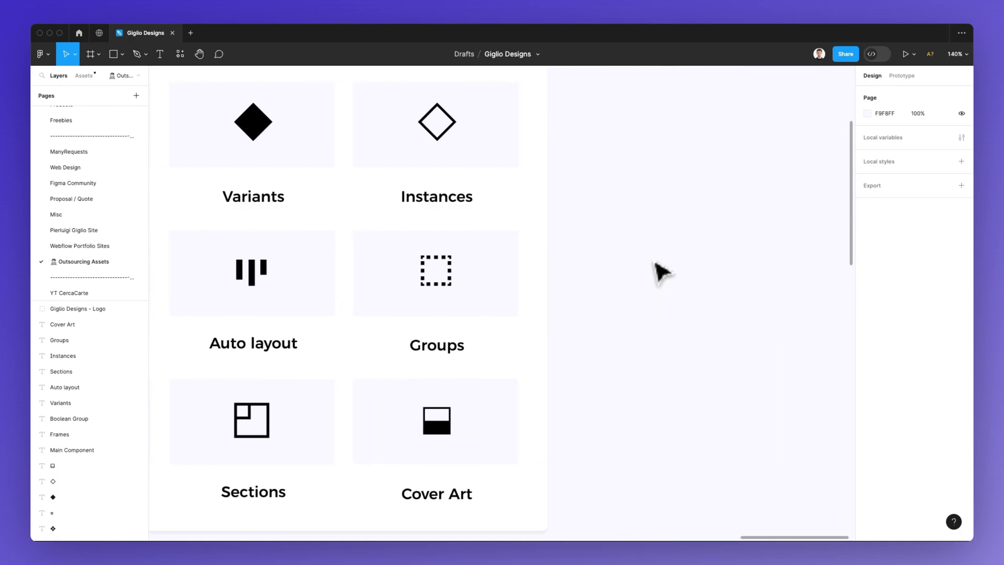
# Draw a rectangle, duplicate it into three bars, and make the middle one shorter
pyautogui.press('r')
pyautogui.moveTo(587, 210)
pyautogui.mouseDown()
pyautogui.moveTo(706, 273)
pyautogui.moveTo(735, 263)
pyautogui.moveTo(686, 325)
pyautogui.moveTo(690, 316)
pyautogui.mouseUp()
pyautogui.press('super+d')
pyautogui.click(701, 329)
pyautogui.moveTo(778, 216); pyautogui.dragTo(586, 425)
# Fill all three rectangles with green 00C78B
pyautogui.click(868, 268)
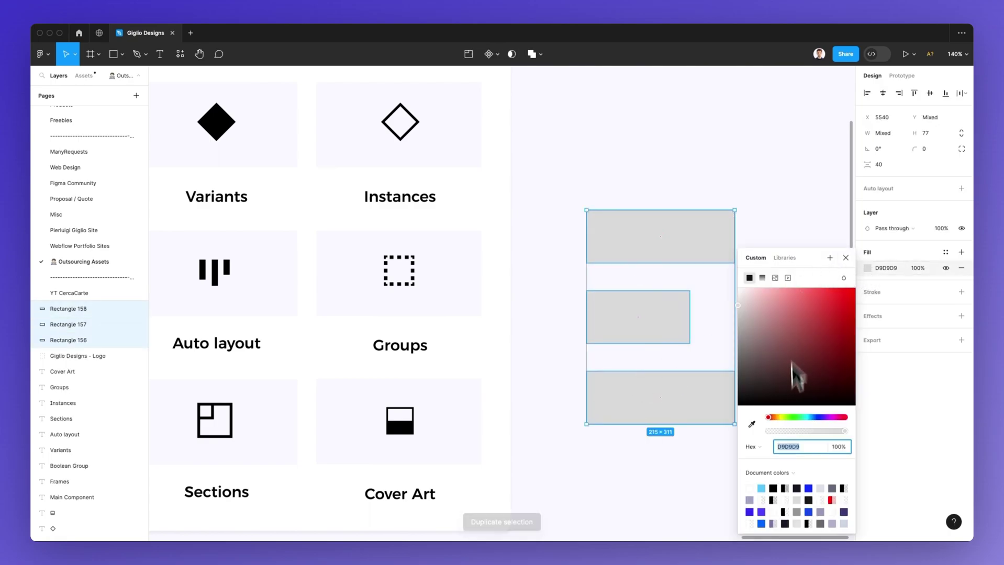
pyautogui.click(802, 418)
pyautogui.moveTo(797, 382); pyautogui.dragTo(890, 314)
pyautogui.click(747, 162)
# Group the three green bars and rename the group to Group A
pyautogui.moveTo(576, 181); pyautogui.dragTo(733, 425)
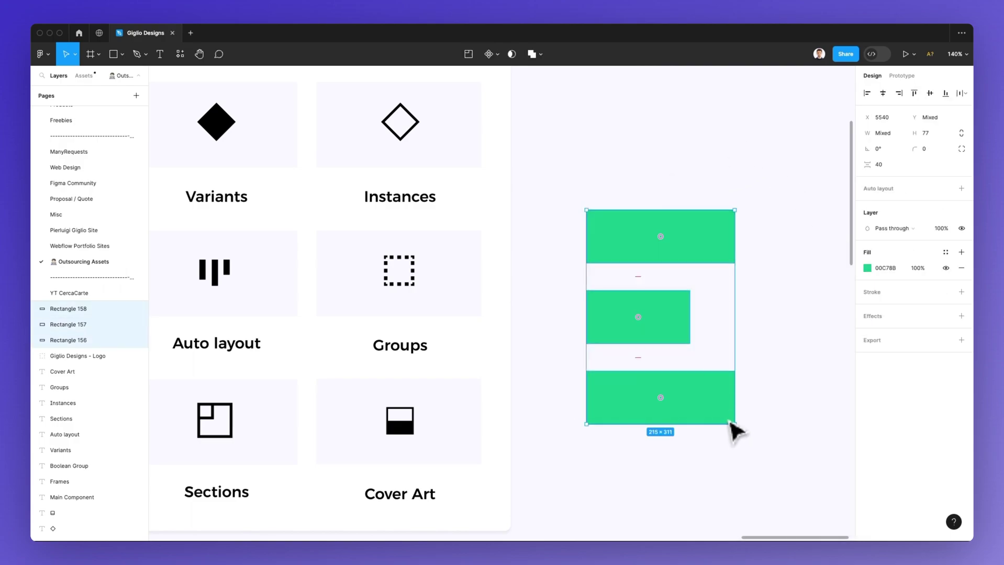
pyautogui.rightClick(631, 302)
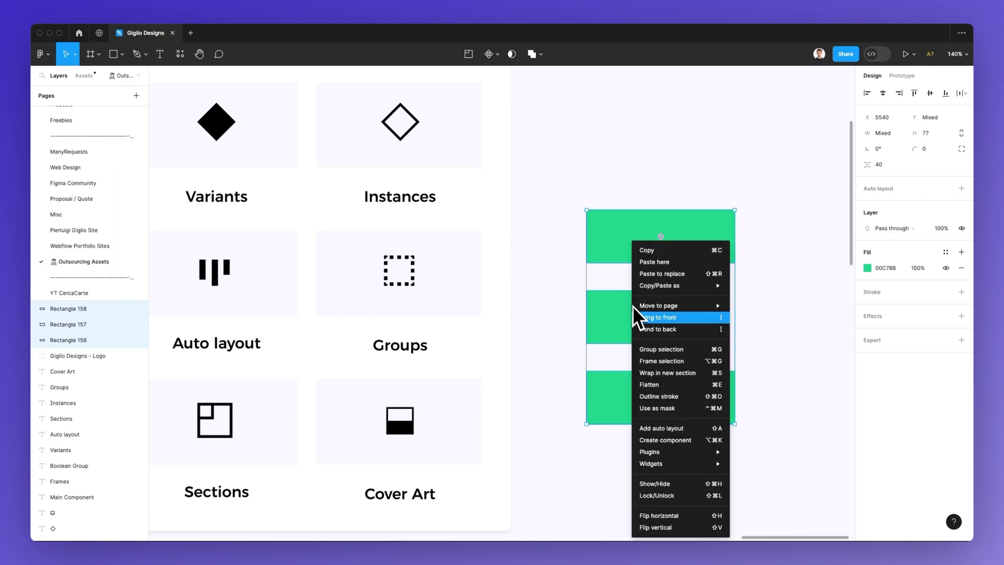
pyautogui.click(706, 352)
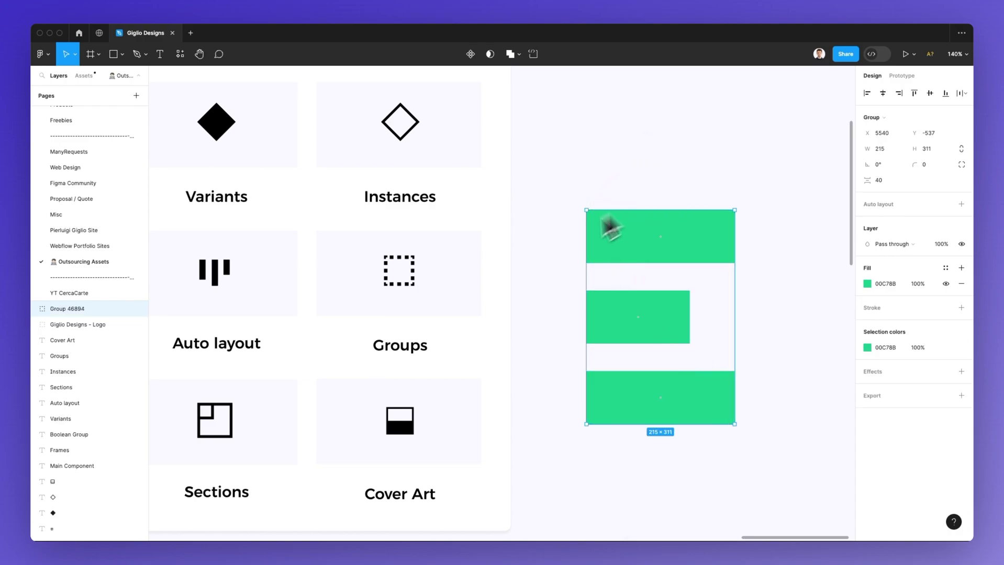
pyautogui.doubleClick(85, 308)
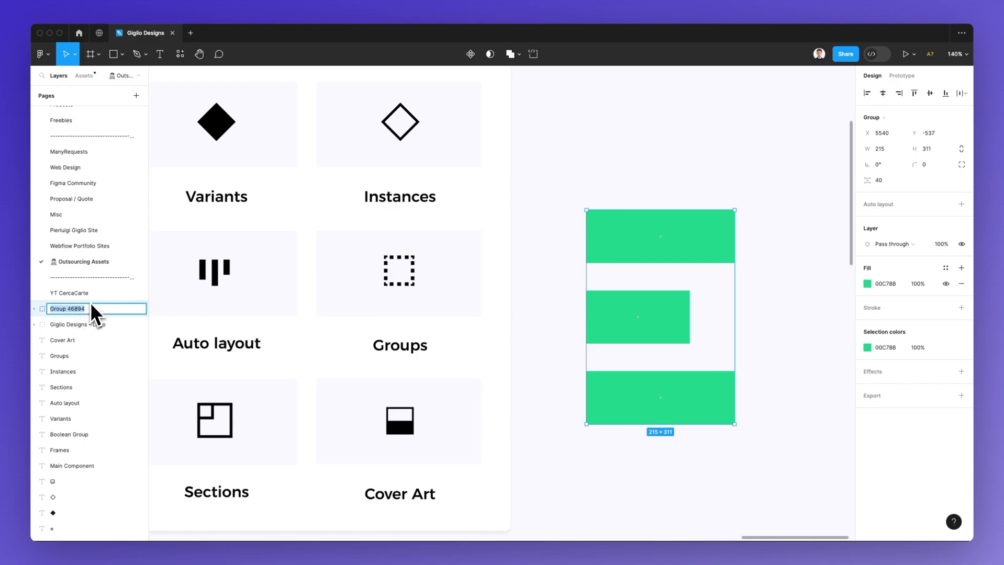
pyautogui.write('A')
pyautogui.press('Return')
pyautogui.click(547, 195)
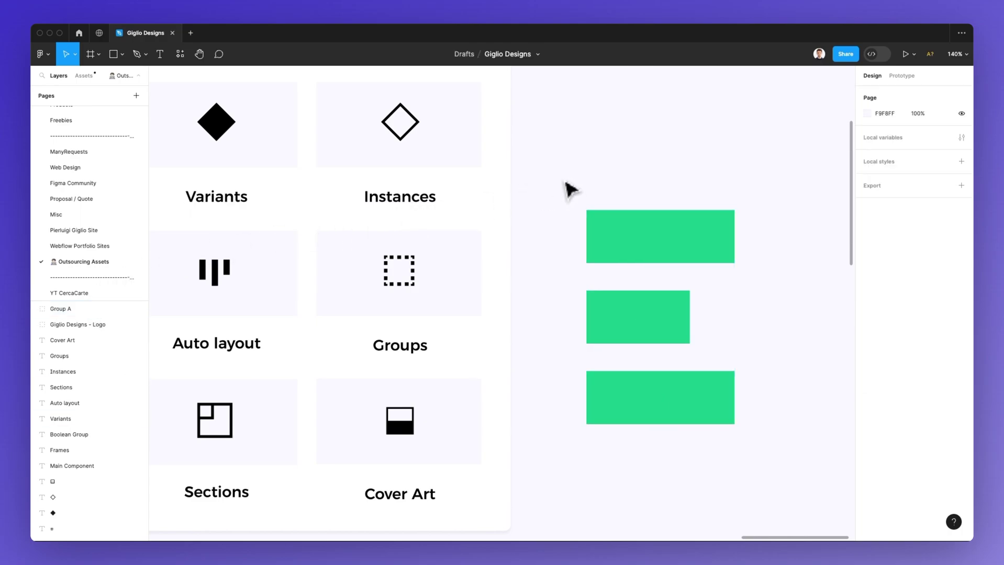
pyautogui.hscroll(-5, 565, 189)
pyautogui.hscroll(-5, 575, 193)
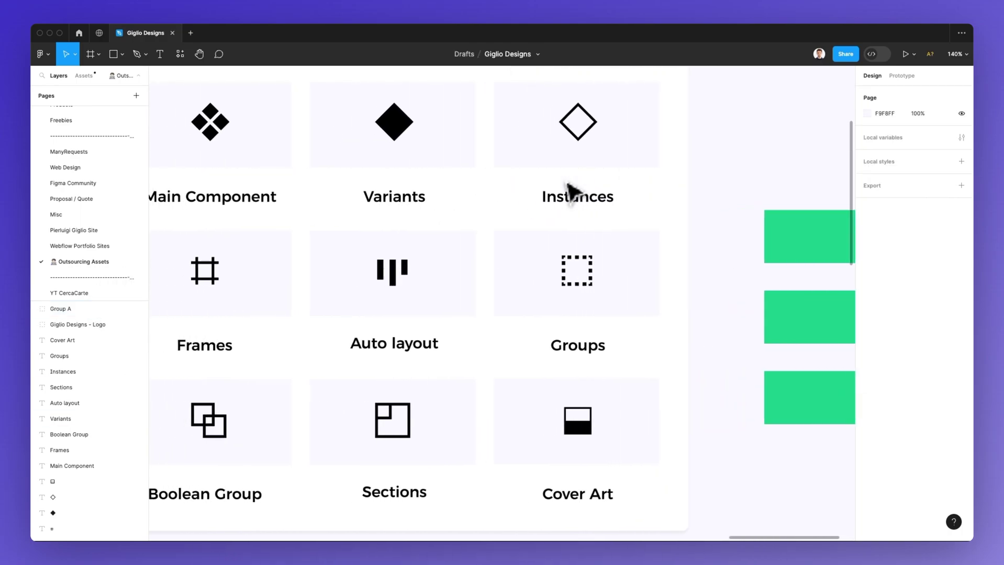
pyautogui.scroll(-3, 574, 193)
pyautogui.scroll(3, 572, 193)
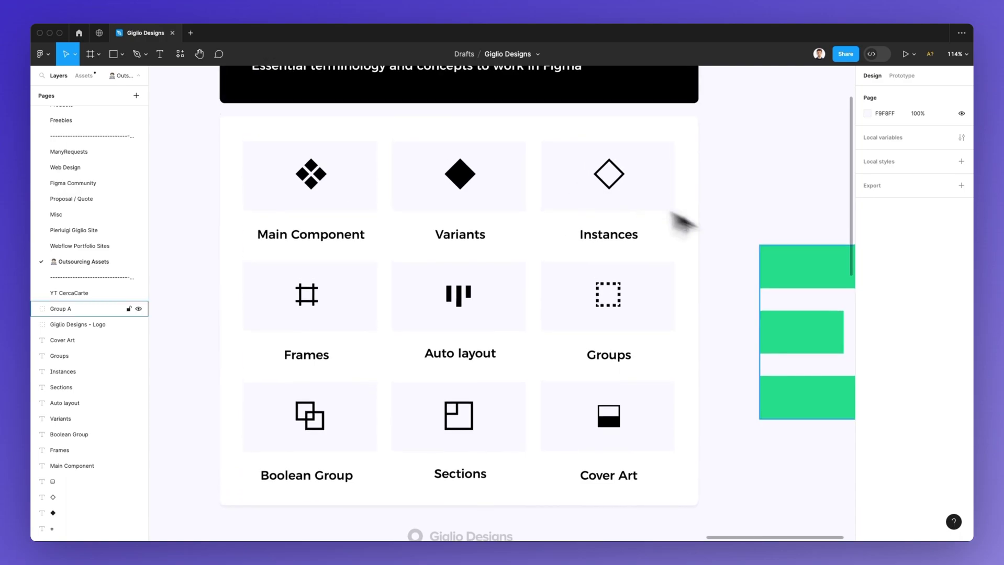
# Delete the green Group A rectangles so only the nine-tile vocabulary card remains
pyautogui.click(800, 285)
pyautogui.press('Delete')
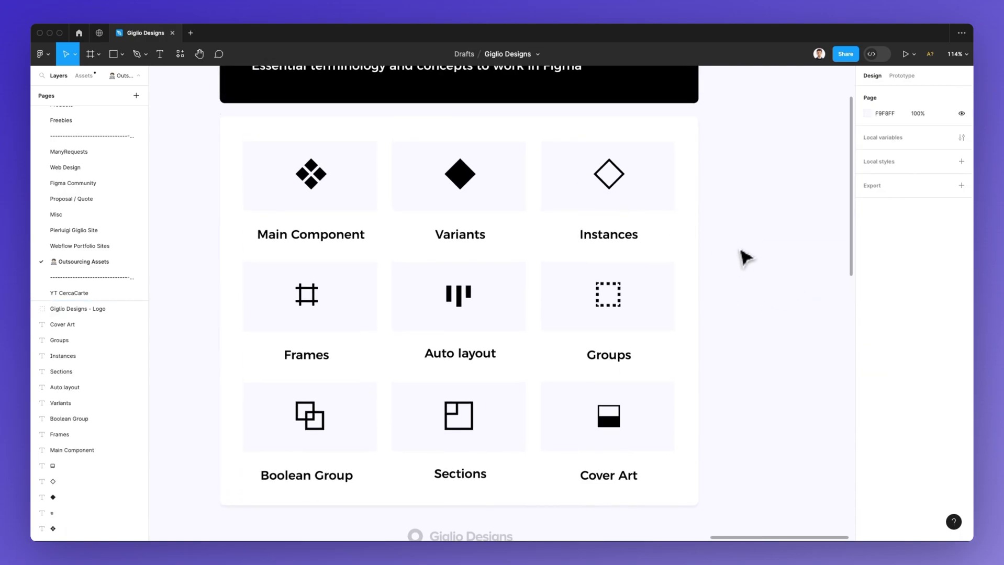
pyautogui.hscroll(-1, 750, 259)
pyautogui.scroll(-1, 199, 389)
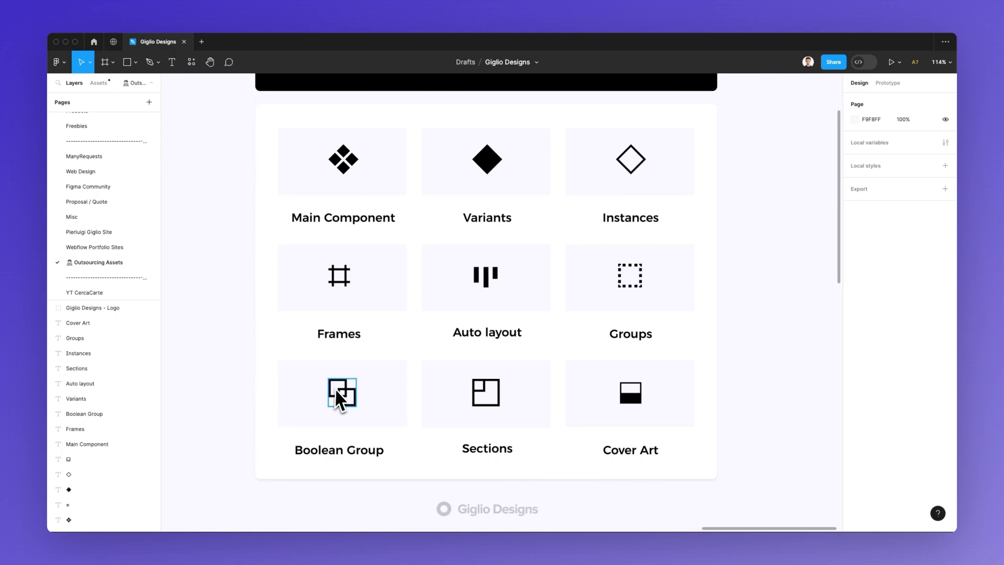
pyautogui.hscroll(-1, 341, 393)
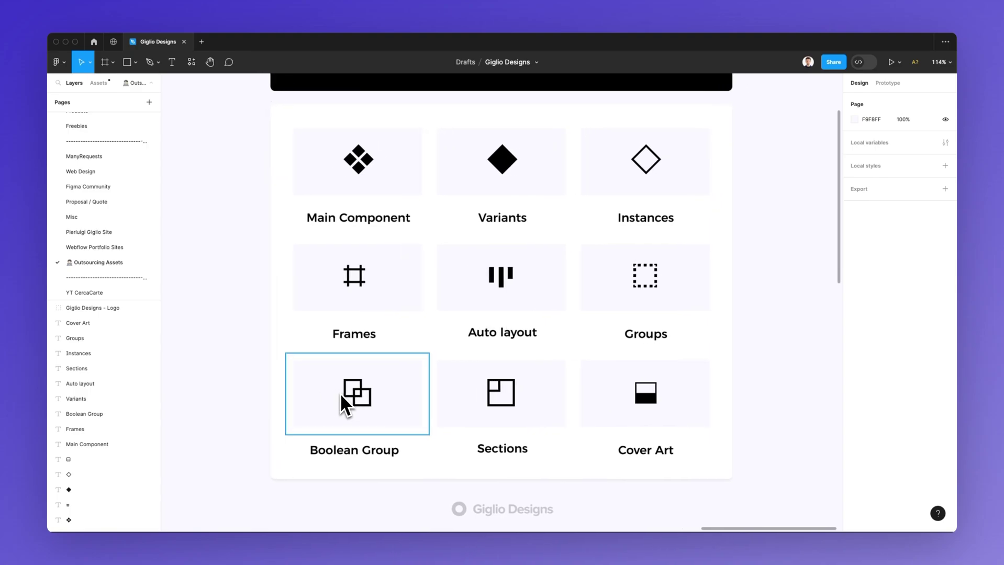
pyautogui.hscroll(1, 339, 393)
pyautogui.hscroll(15, 338, 393)
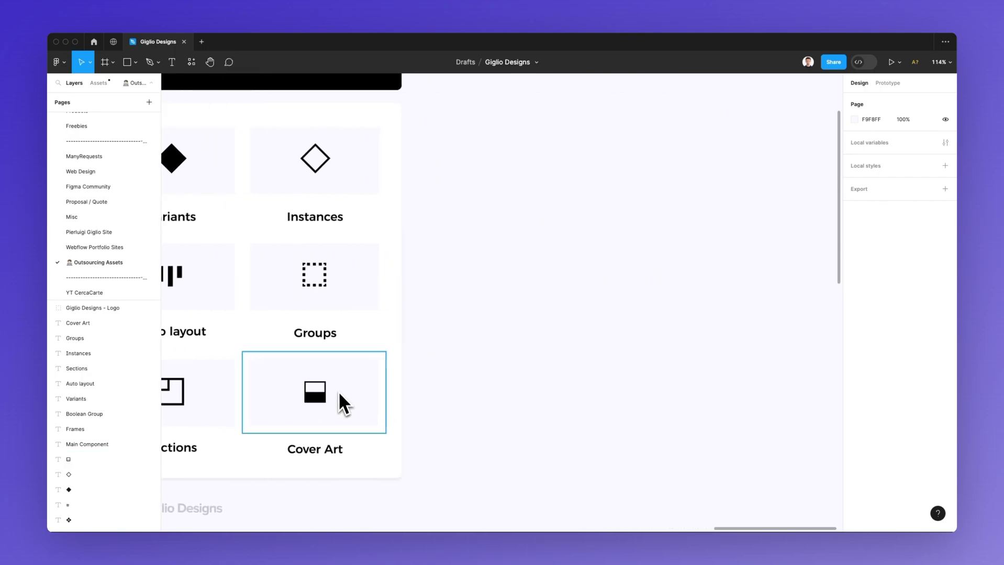
# Draw a light grey square beside the sheet and add a second square offset down-right
pyautogui.click(135, 63)
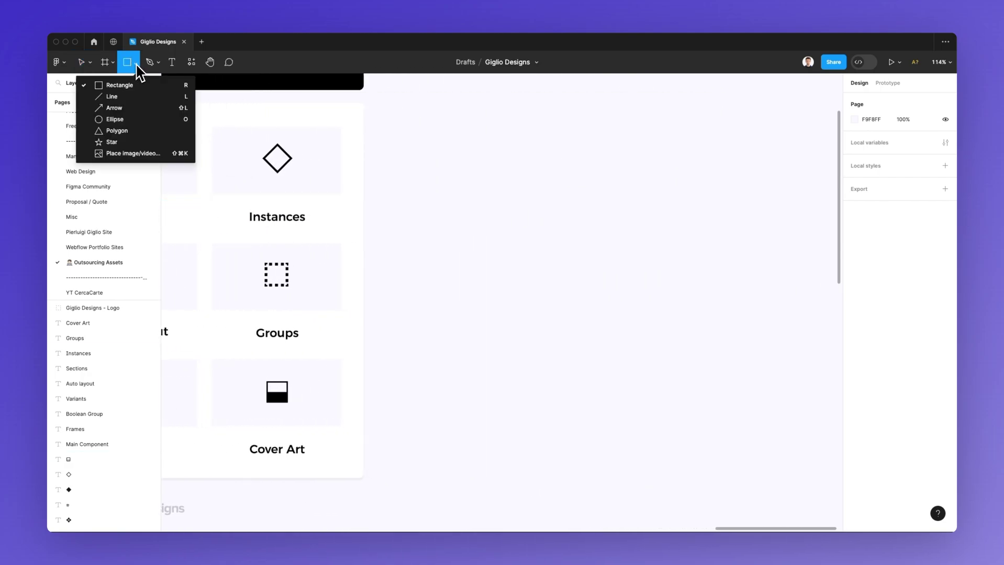
pyautogui.click(132, 88)
pyautogui.moveTo(430, 249); pyautogui.dragTo(539, 359)
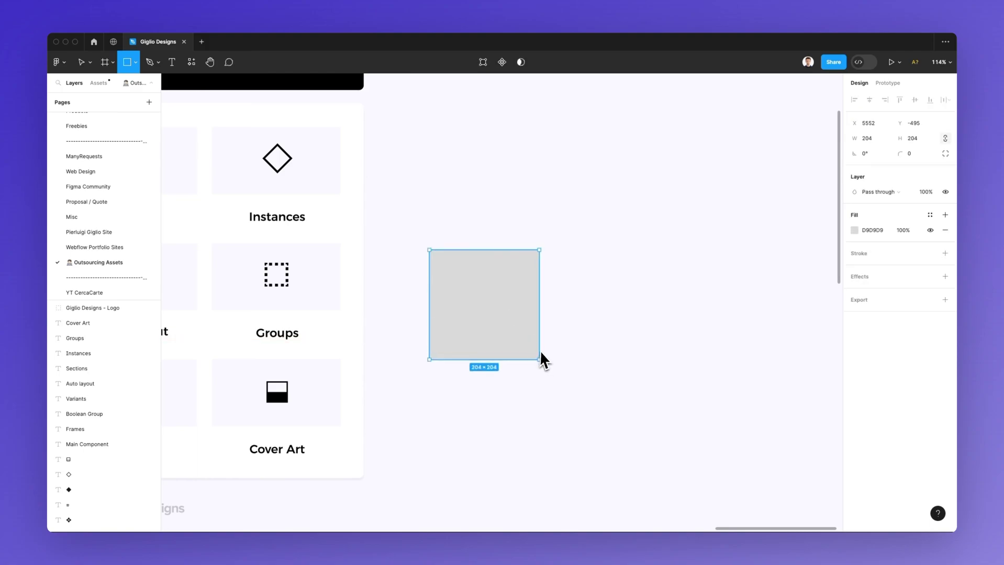
pyautogui.moveTo(479, 291); pyautogui.dragTo(547, 364)
pyautogui.moveTo(579, 282); pyautogui.dragTo(491, 383)
# Fill the second square dark grey 363636, overlap it on the grey square, and select both
pyautogui.click(578, 363)
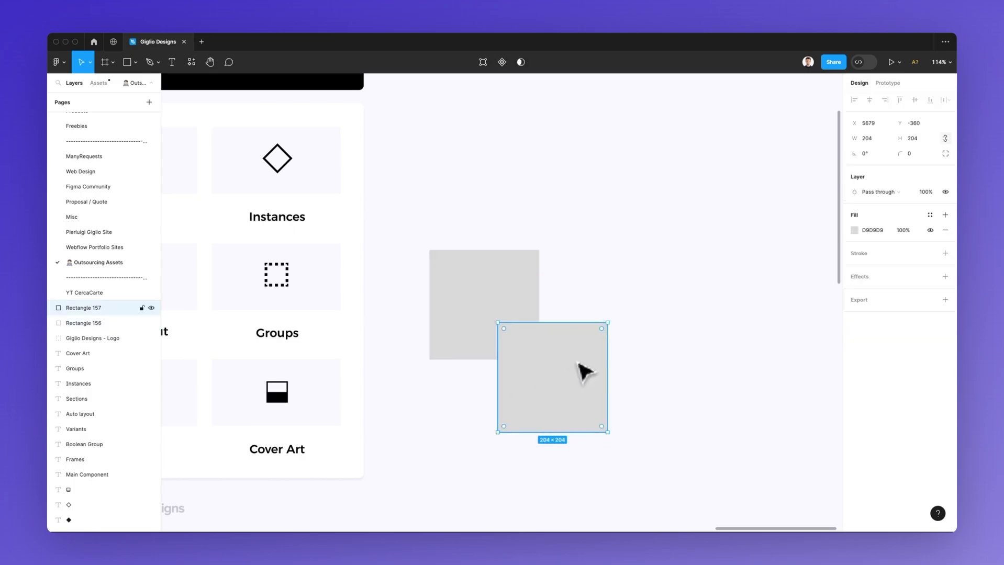
pyautogui.click(855, 231)
pyautogui.moveTo(789, 314); pyautogui.dragTo(672, 330)
pyautogui.click(621, 320)
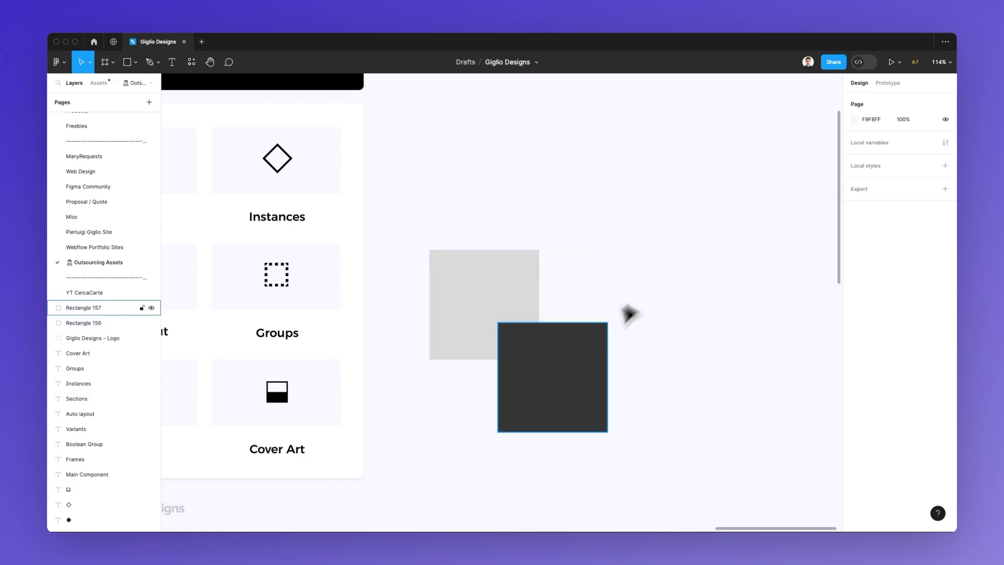
pyautogui.moveTo(569, 374); pyautogui.dragTo(546, 344)
pyautogui.moveTo(594, 246); pyautogui.dragTo(439, 363)
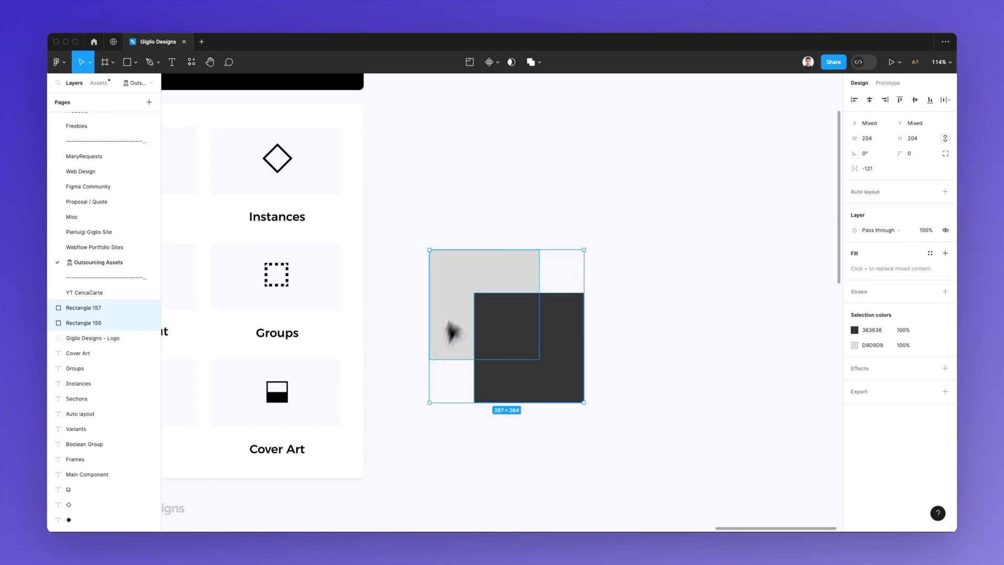
# Apply Boolean Subtract to the squares, then nudge Rectangle 157 inside it to reshape the cut-out
pyautogui.click(539, 63)
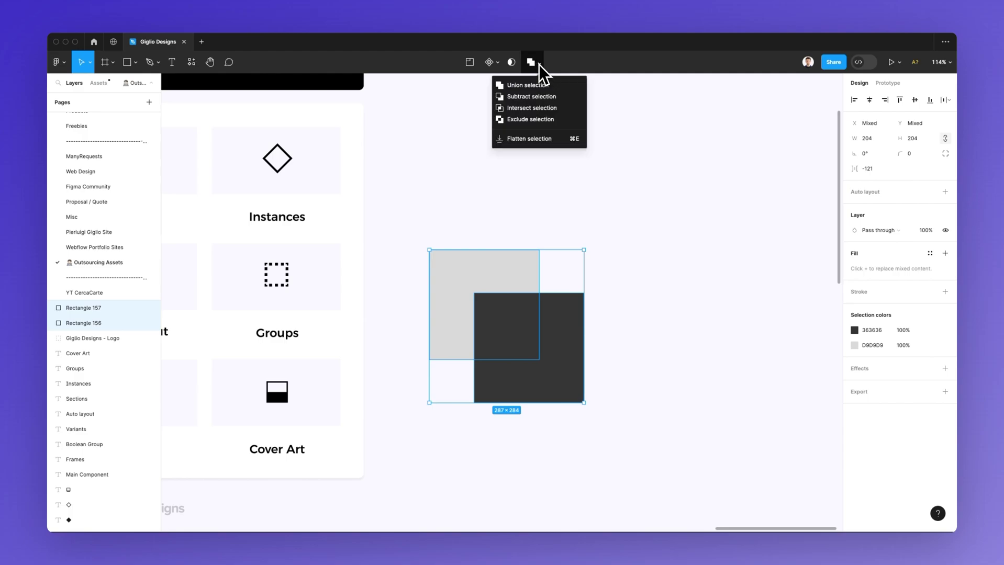
pyautogui.click(521, 97)
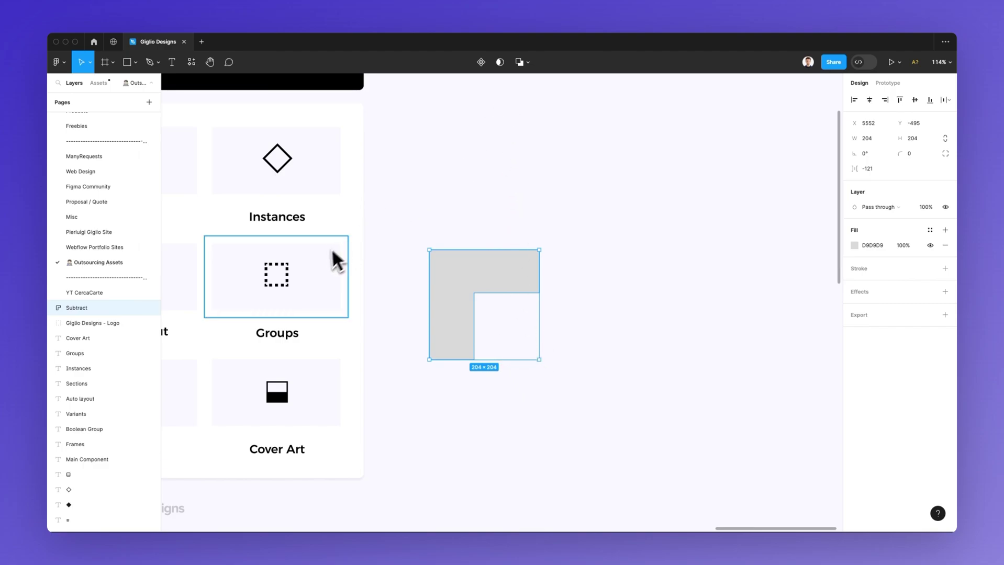
pyautogui.click(51, 309)
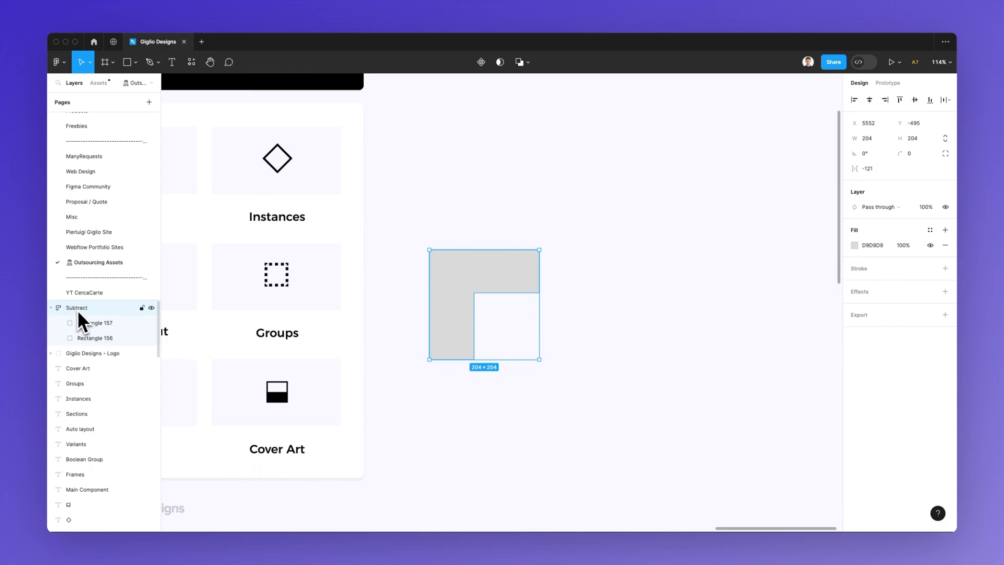
pyautogui.click(84, 322)
pyautogui.moveTo(516, 337); pyautogui.dragTo(465, 295)
pyautogui.click(92, 339)
pyautogui.click(467, 242)
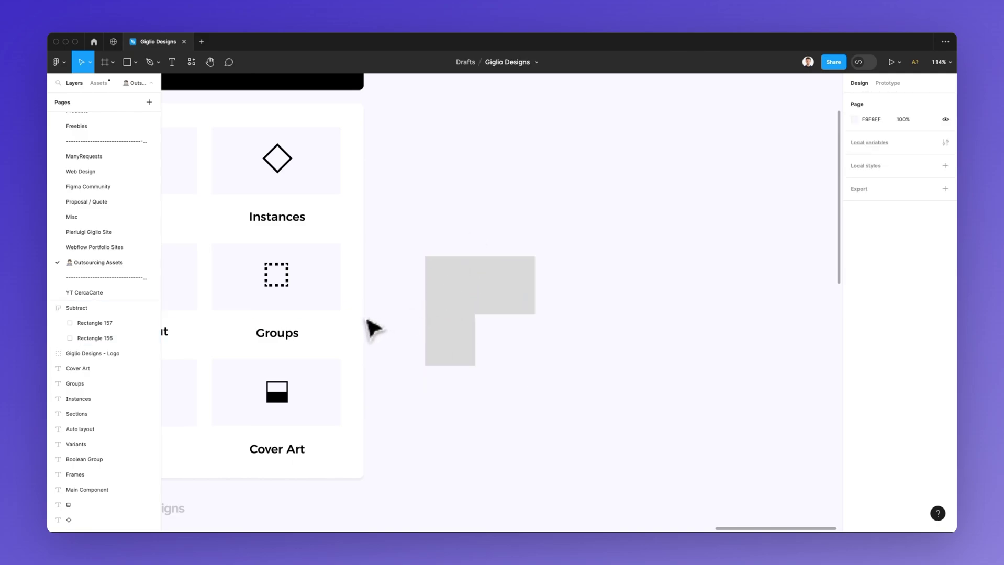
pyautogui.hscroll(-3, 374, 329)
# Delete the L-shaped Subtract shape and scroll over the vocabulary card's nine term tiles
pyautogui.click(538, 316)
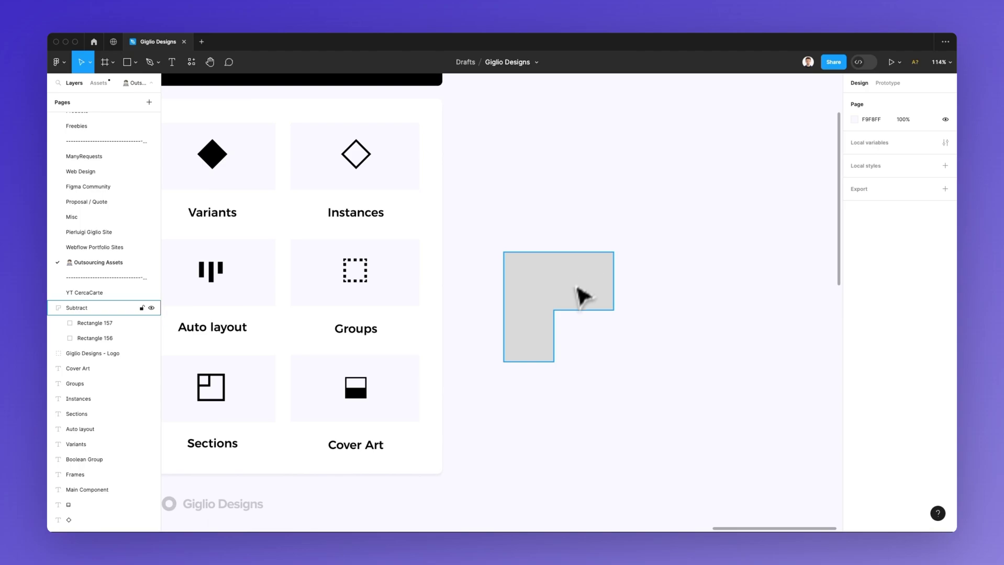
pyautogui.click(580, 305)
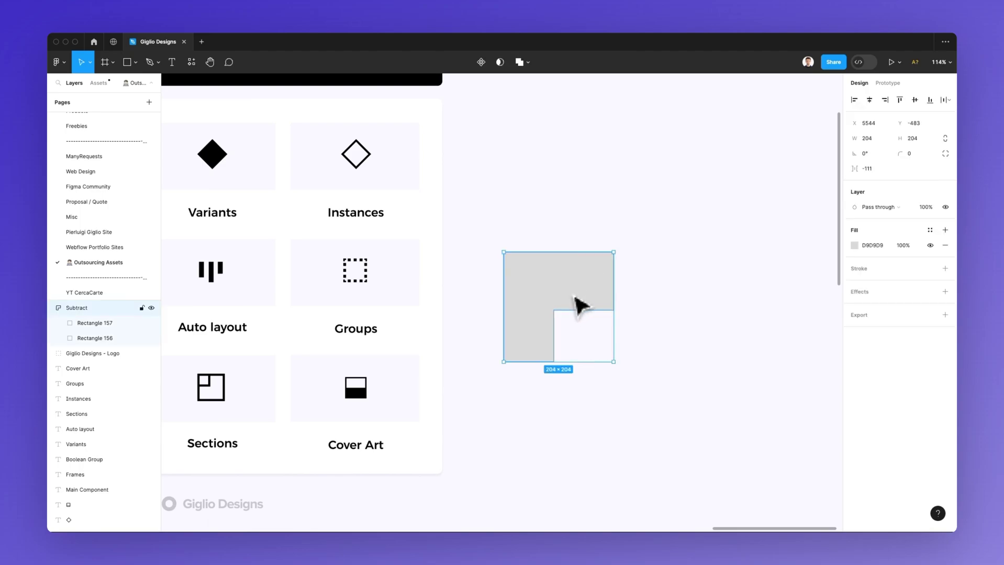
pyautogui.press('Delete')
pyautogui.hscroll(-5, 580, 306)
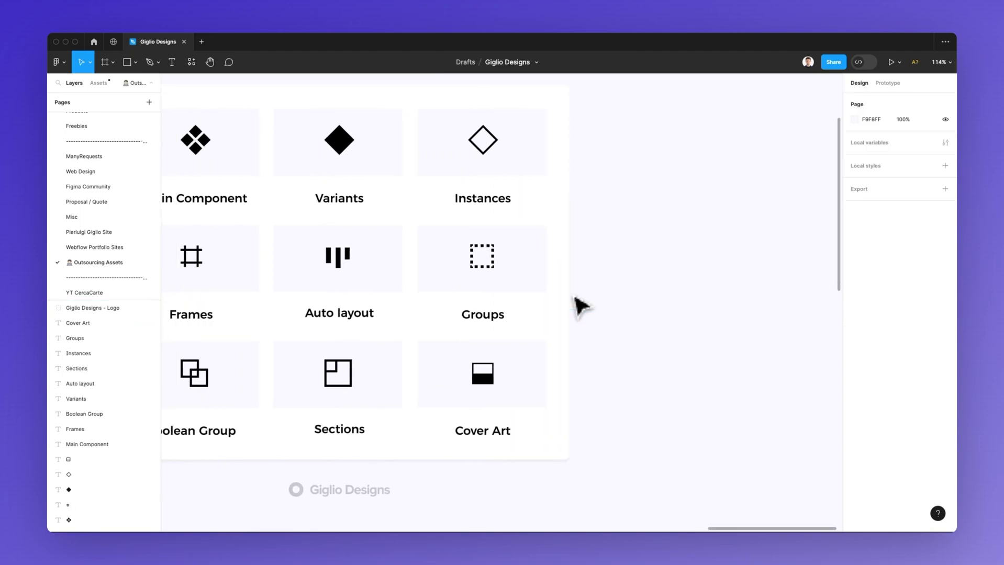
pyautogui.hscroll(-2, 459, 354)
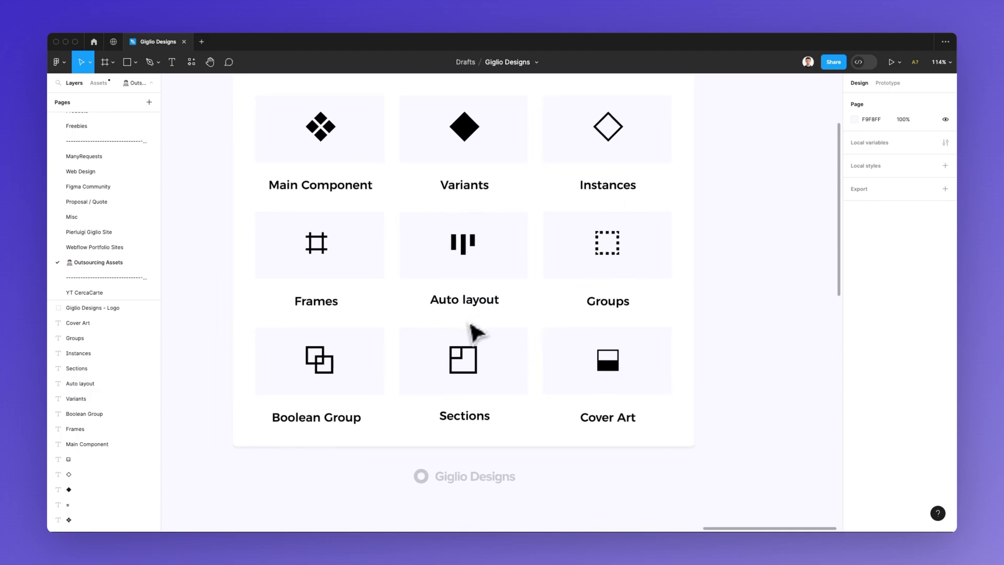
pyautogui.hscroll(-2, 486, 346)
pyautogui.scroll(-2, 485, 345)
pyautogui.scroll(3, 481, 348)
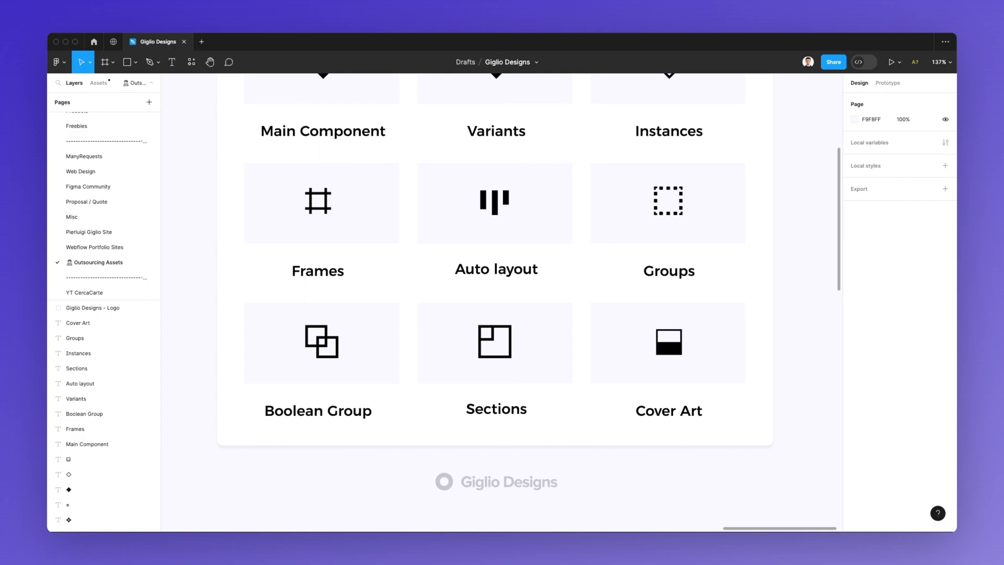
pyautogui.scroll(-3, 589, 450)
pyautogui.scroll(-1, 589, 450)
pyautogui.scroll(-2, 588, 450)
pyautogui.hscroll(1, 587, 448)
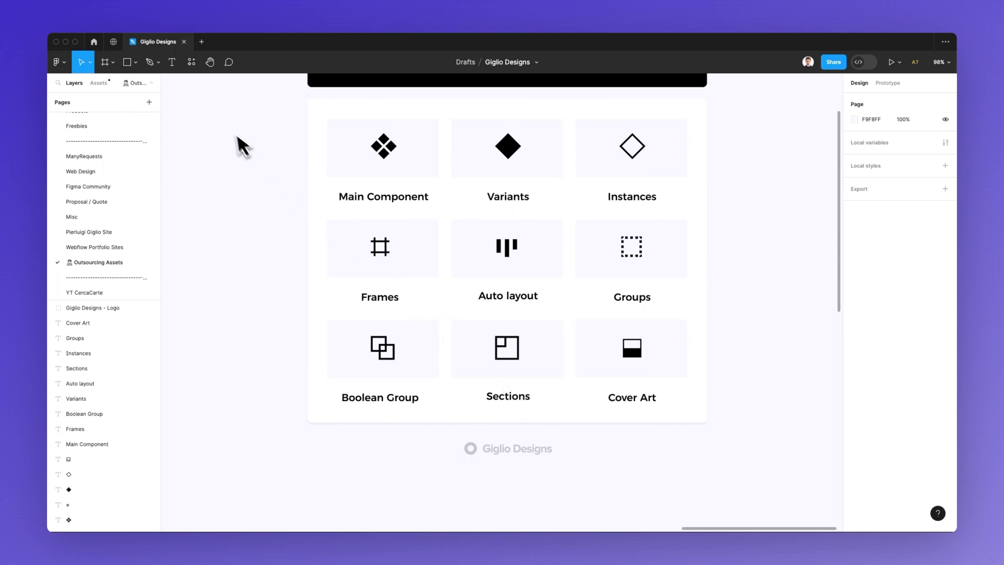
pyautogui.click(114, 64)
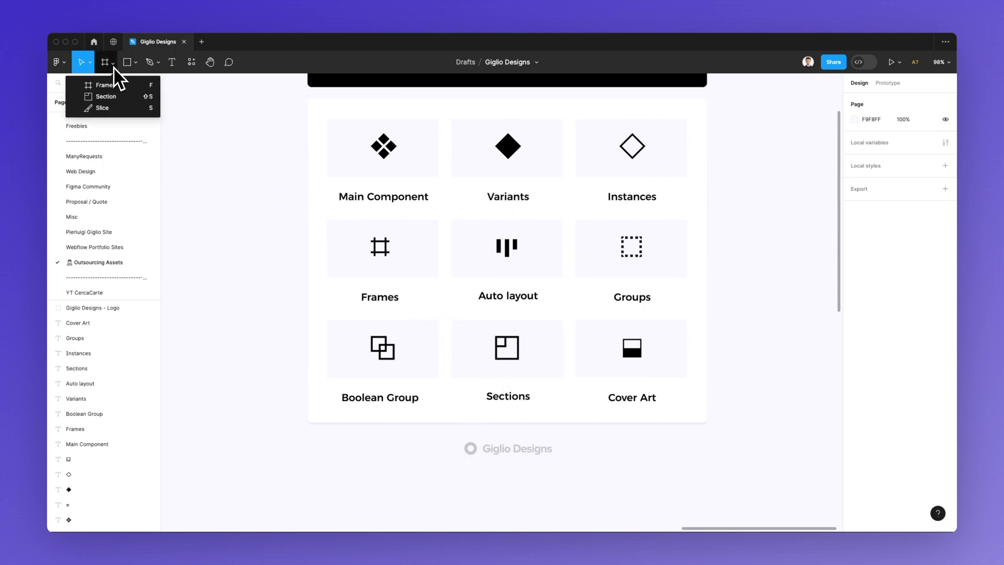
pyautogui.click(112, 97)
pyautogui.hscroll(5, 553, 278)
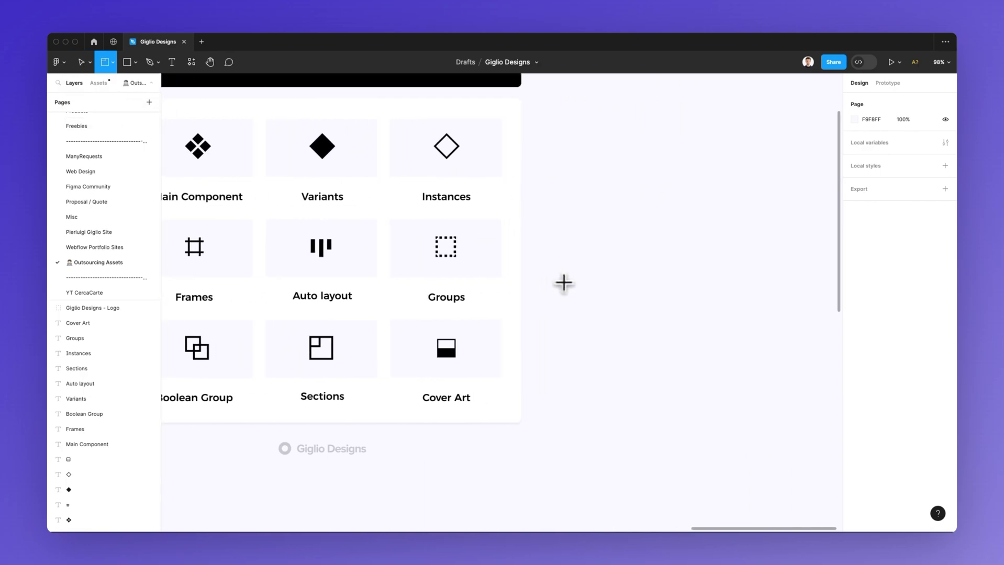
pyautogui.hscroll(2, 563, 283)
pyautogui.moveTo(498, 169); pyautogui.dragTo(762, 361)
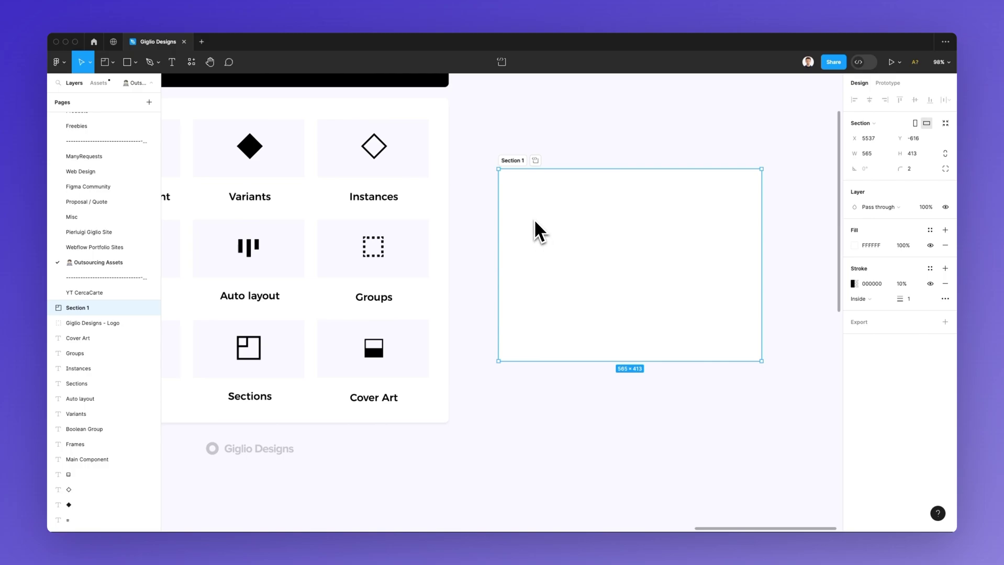
pyautogui.press('Delete')
pyautogui.hscroll(-5, 534, 219)
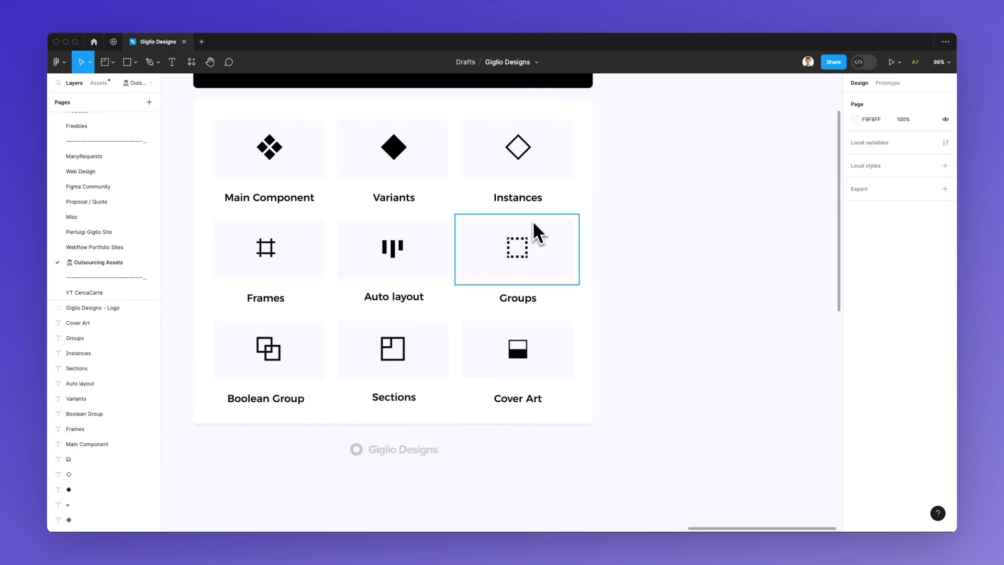
# Draw an empty Frame 1 to the right of the vocabulary sheet
pyautogui.scroll(3, 366, 262)
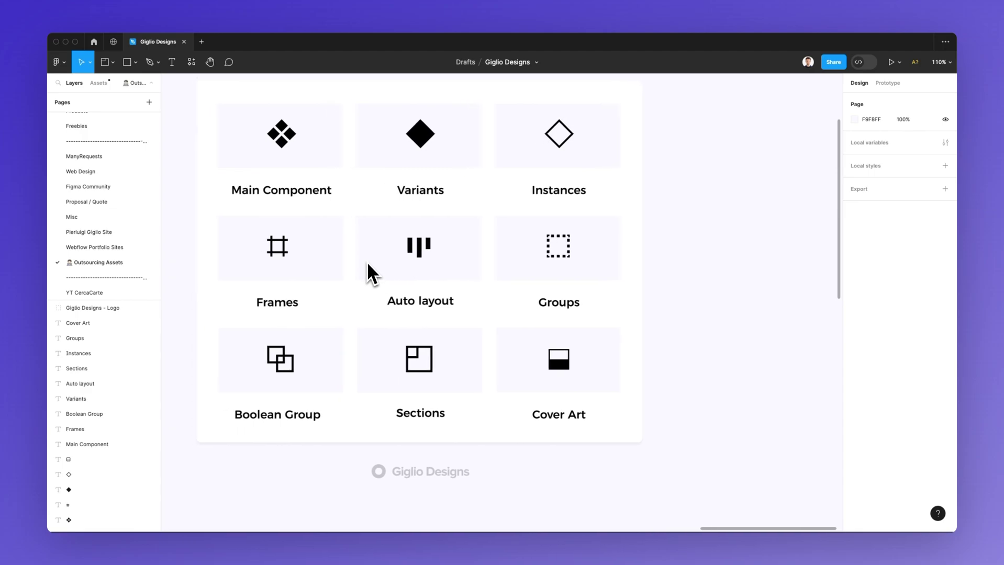
pyautogui.hscroll(-2, 366, 261)
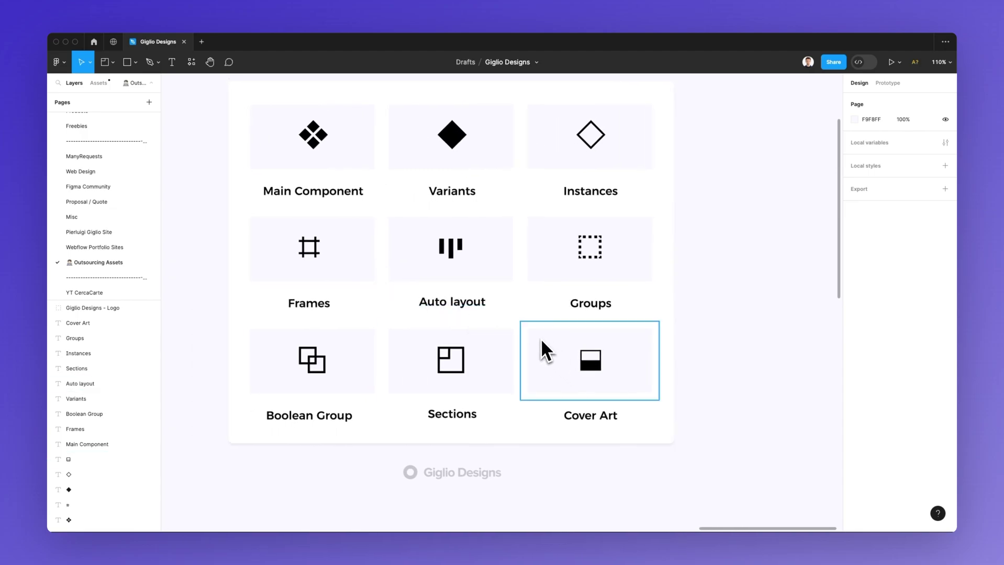
pyautogui.hscroll(2, 612, 361)
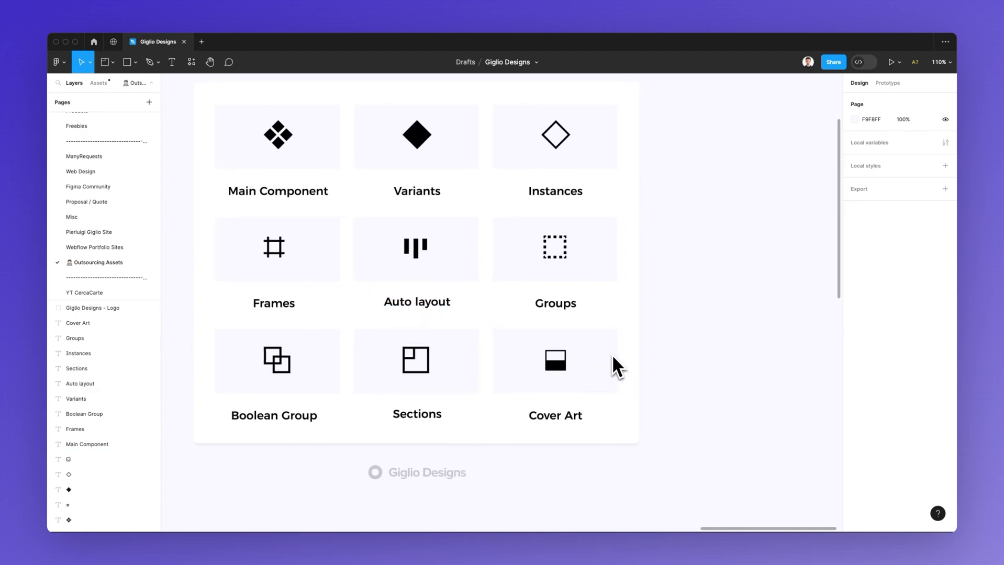
pyautogui.hscroll(4, 613, 356)
pyautogui.click(114, 62)
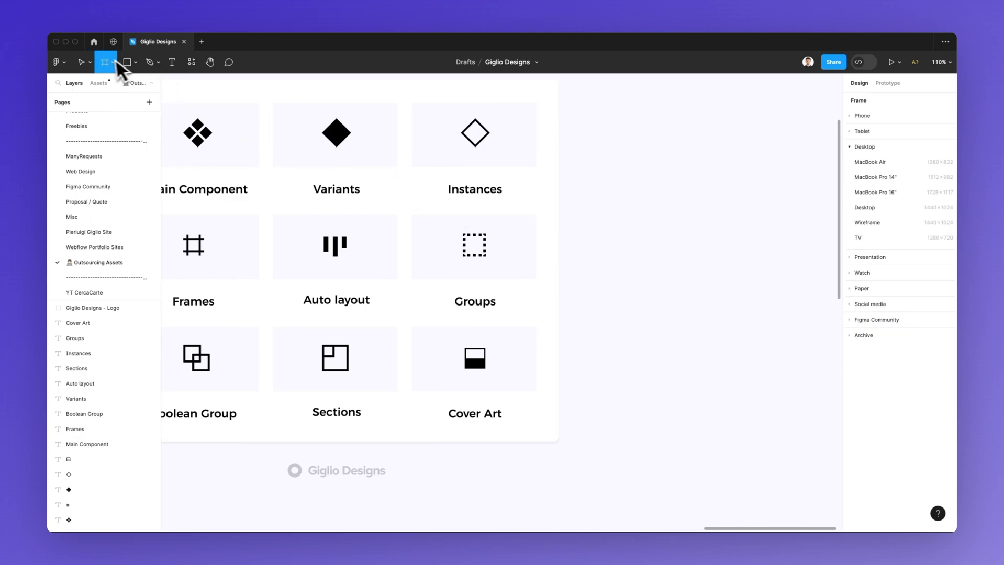
pyautogui.moveTo(607, 312); pyautogui.dragTo(807, 423)
# Set Frame 1 as the file's cover thumbnail, then deselect it
pyautogui.hscroll(1, 733, 356)
pyautogui.hscroll(1, 722, 340)
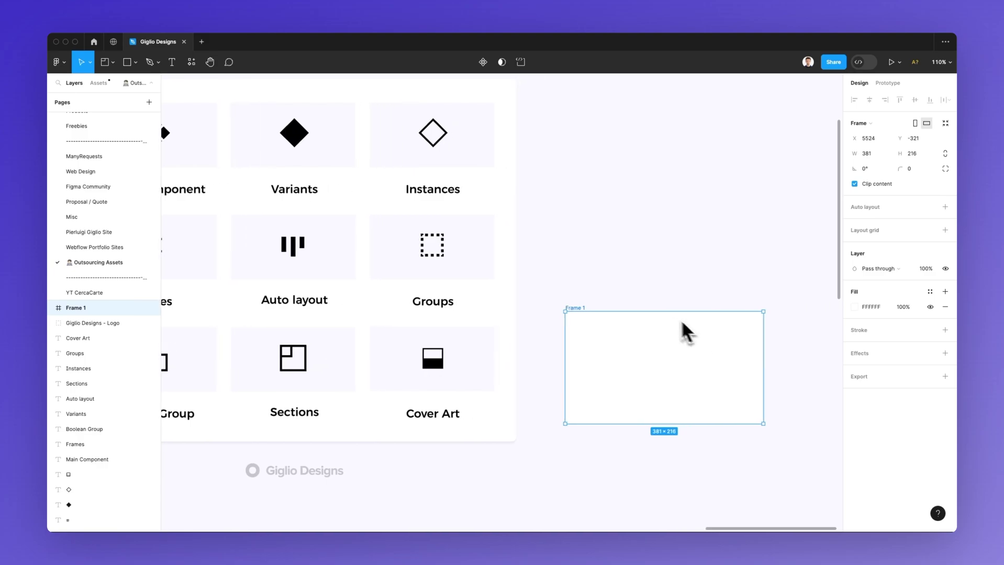
pyautogui.rightClick(633, 337)
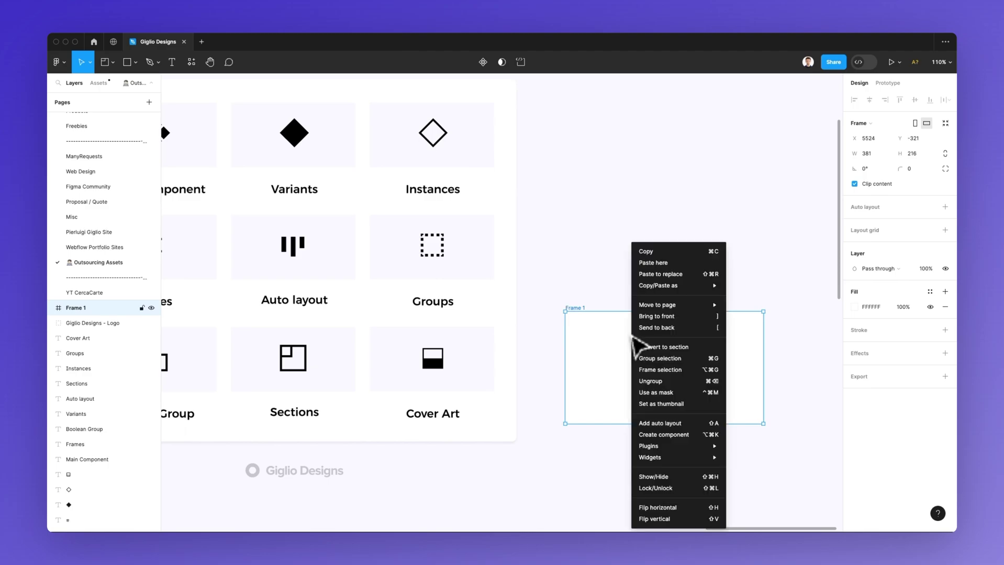
pyautogui.click(658, 407)
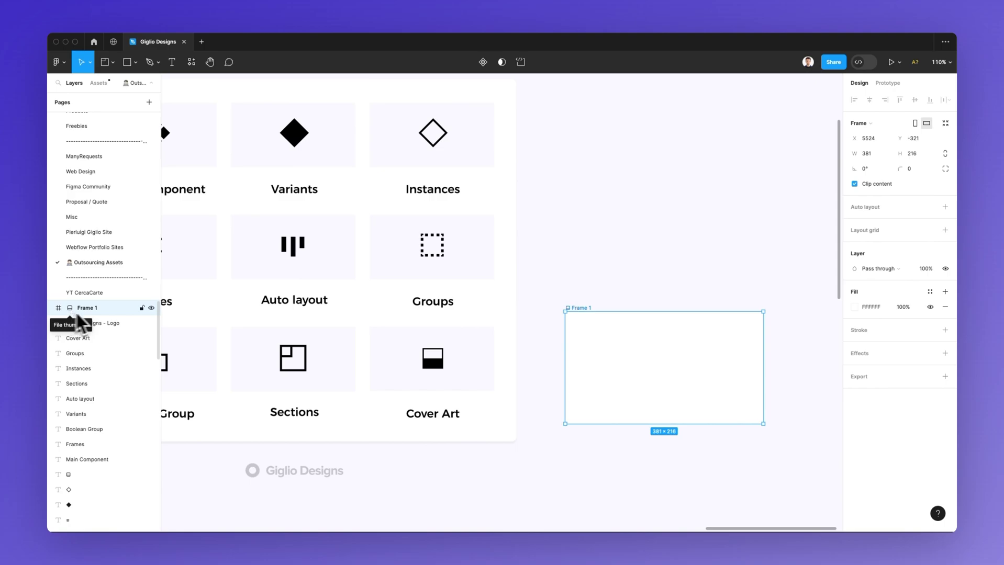
pyautogui.hscroll(-5, 424, 362)
pyautogui.scroll(-3, 448, 366)
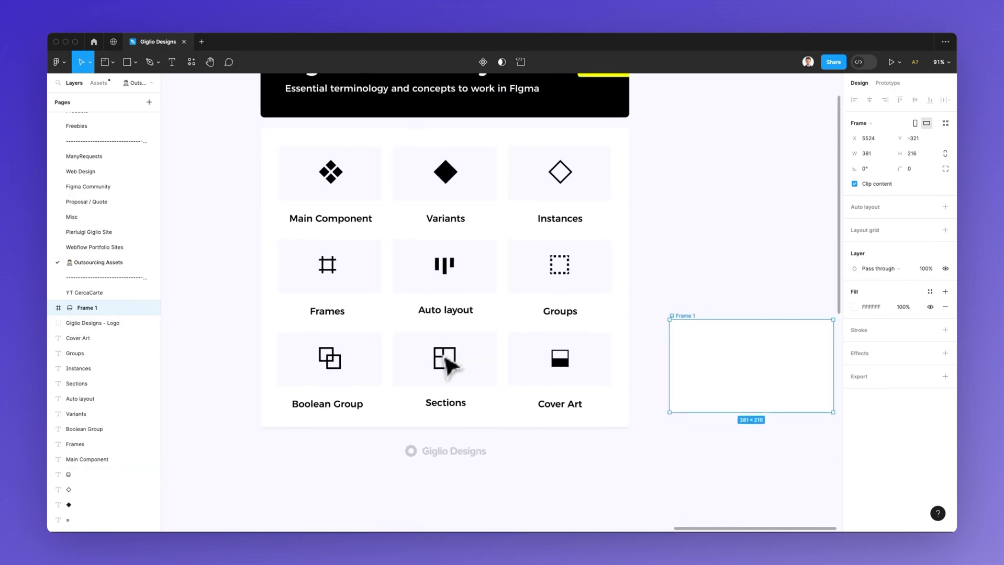
pyautogui.click(740, 356)
# Delete Frame 1 and hide the interface so only the Figma Vocabulary card shows
pyautogui.click(740, 380)
pyautogui.press('Delete')
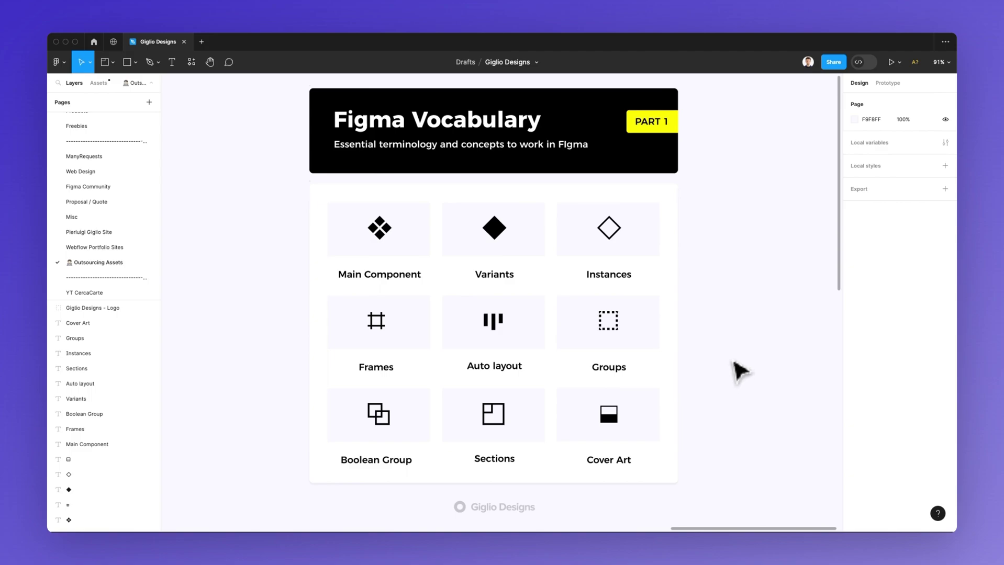
pyautogui.press('super+backslash')
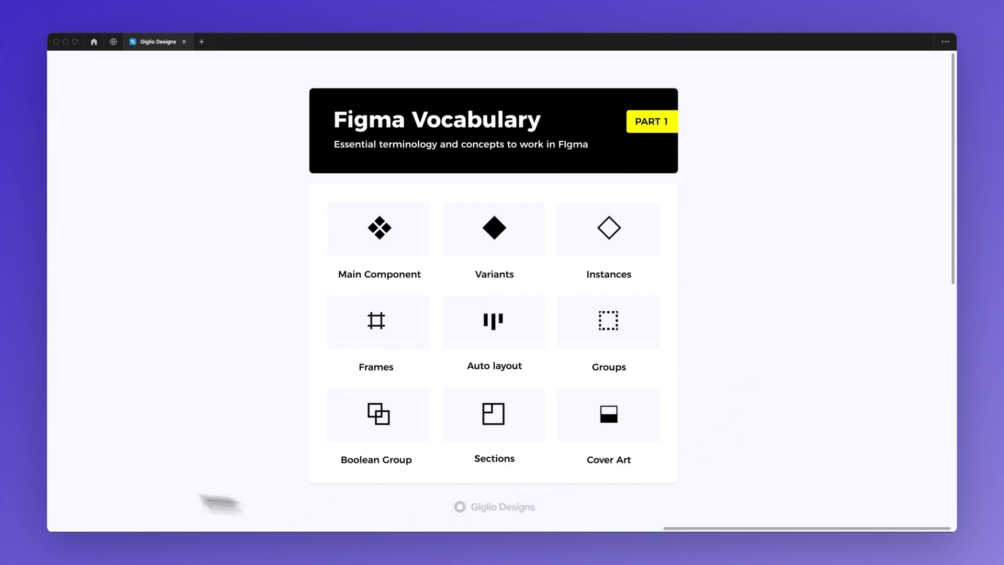